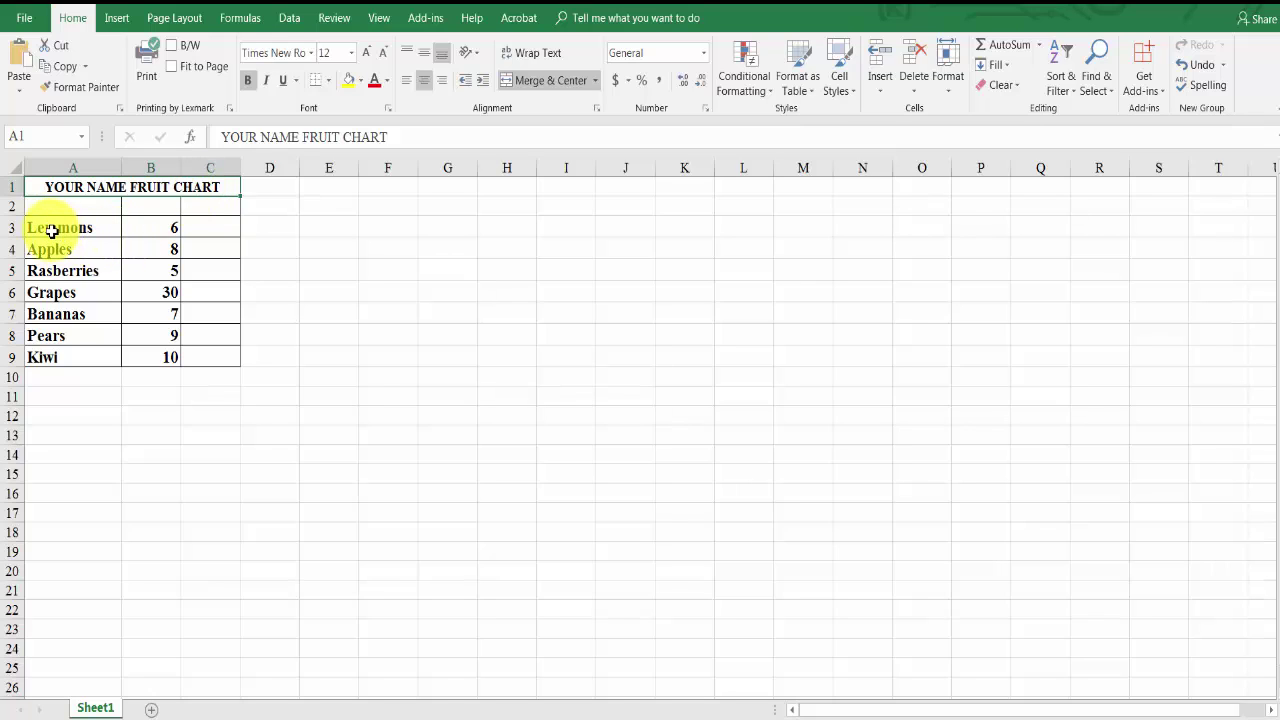
Apply all borders to the fruit table in cells A1:C9.
{"action": "left_click", "coordinate": [52, 230]}
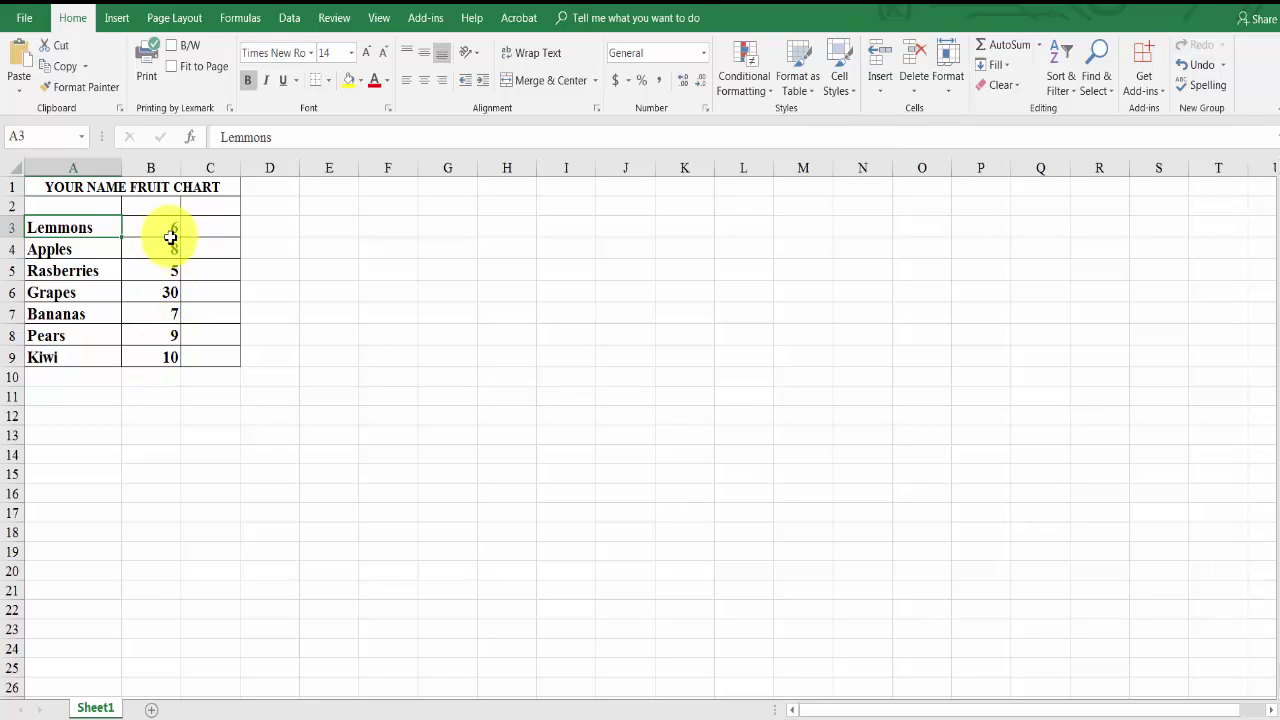
{"action": "left_click", "coordinate": [33, 190]}
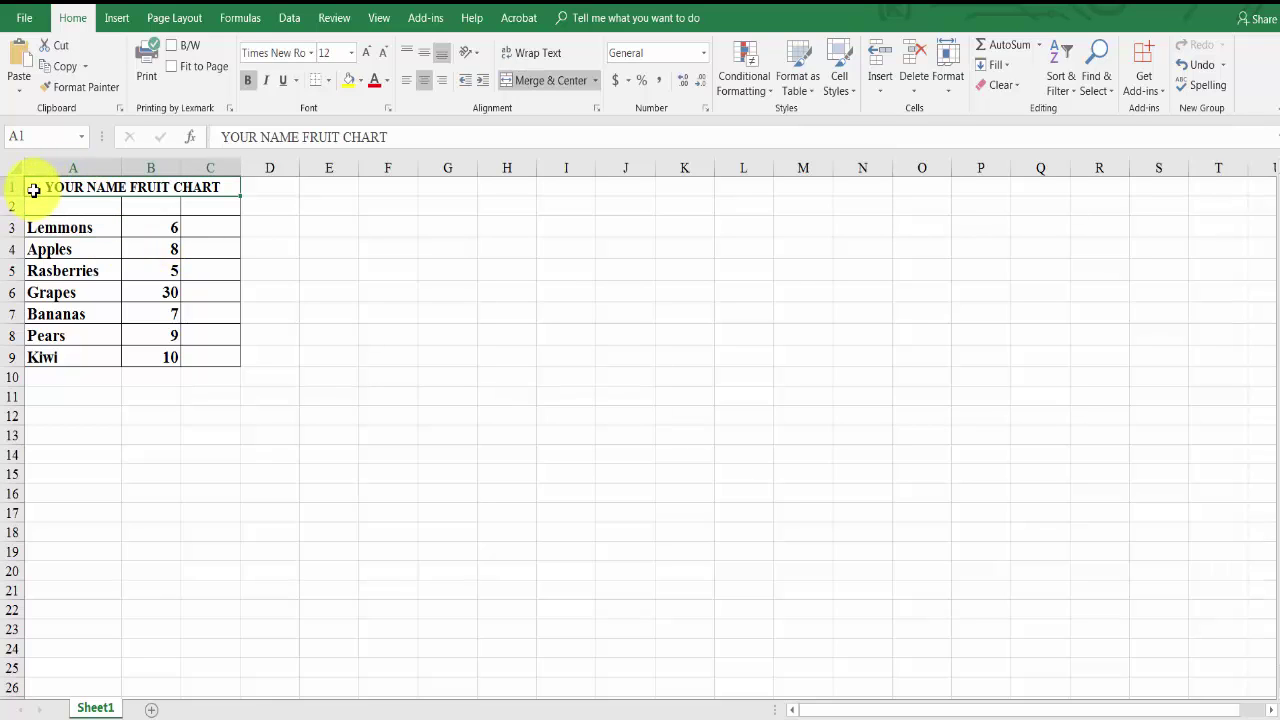
{"action": "left_click_drag", "start_coordinate": [33, 190], "coordinate": [232, 359]}
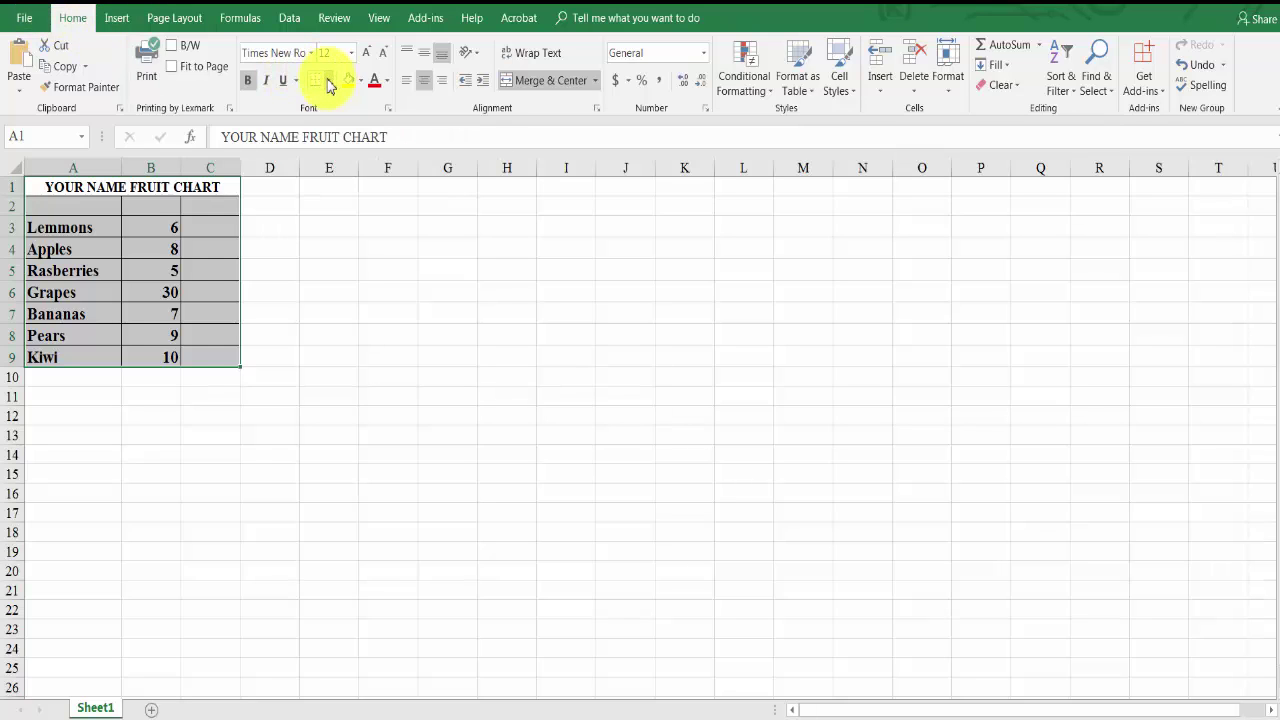
{"action": "left_click", "coordinate": [330, 87]}
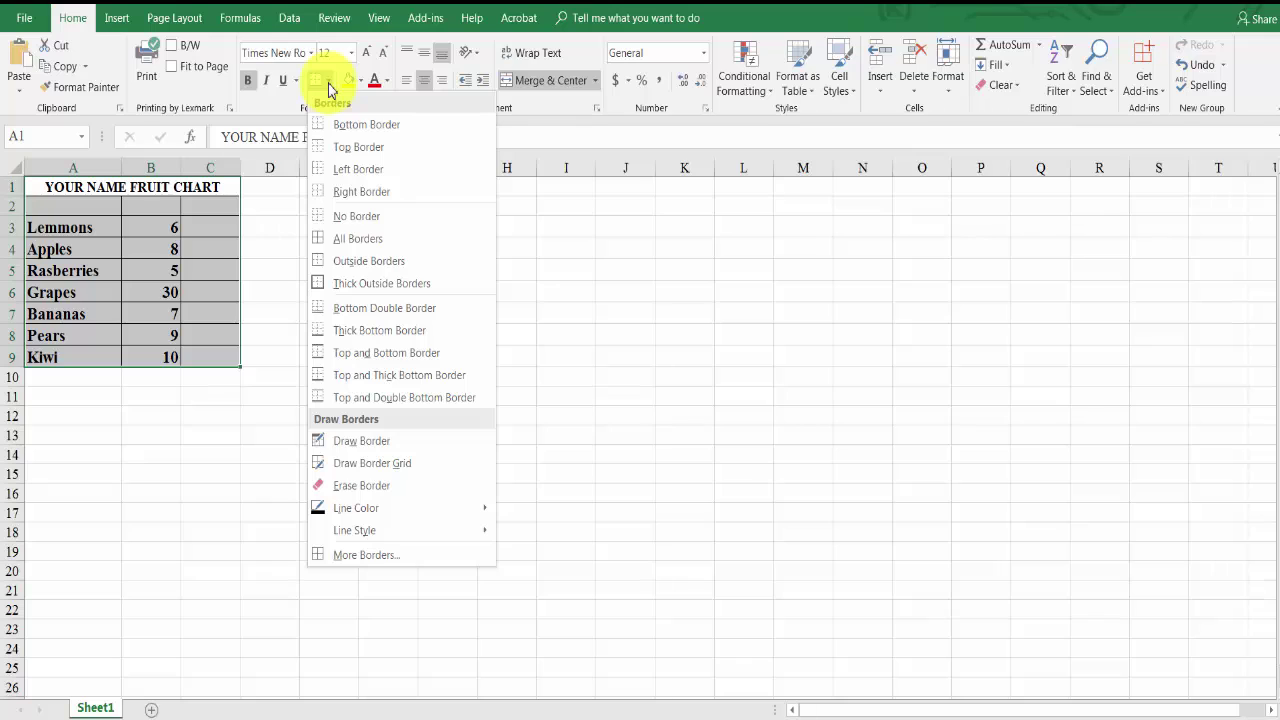
{"action": "left_click", "coordinate": [346, 240]}
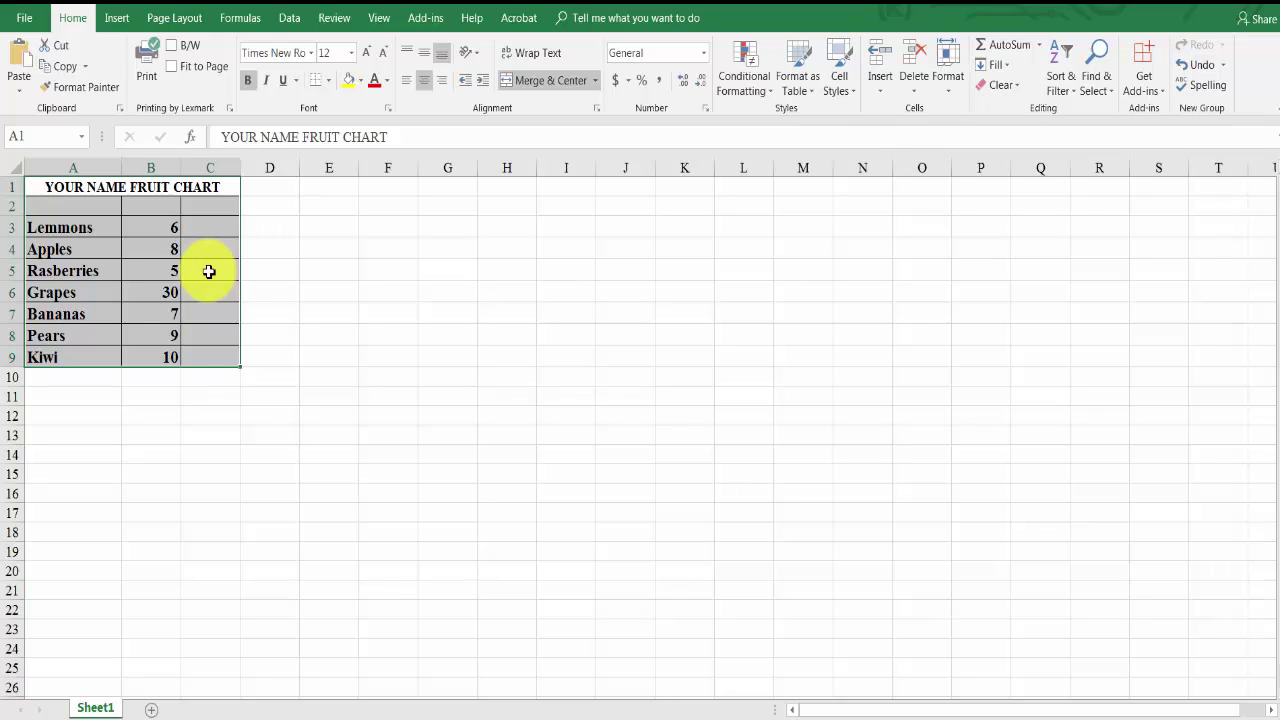
{"action": "left_click", "coordinate": [204, 255]}
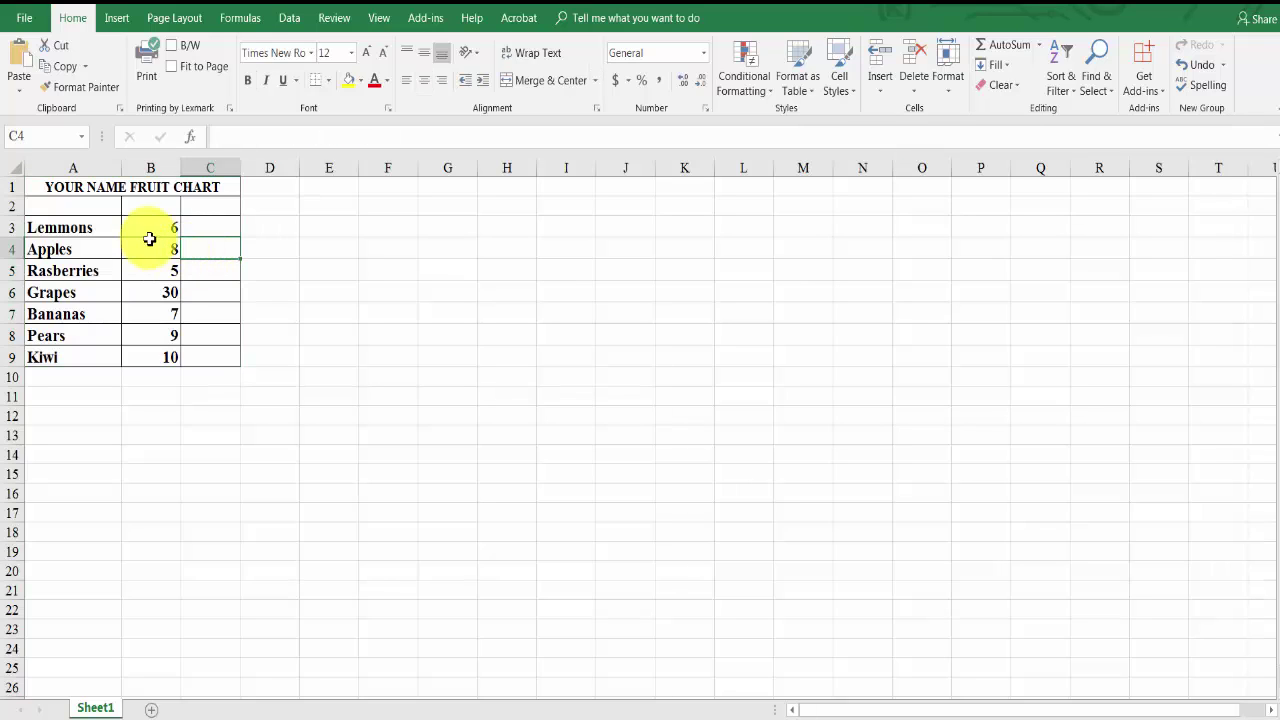
Insert a 3-D clustered column chart from the fruit names and quantities in A3:B9, and move it closer to the table.
{"action": "left_click", "coordinate": [37, 188]}
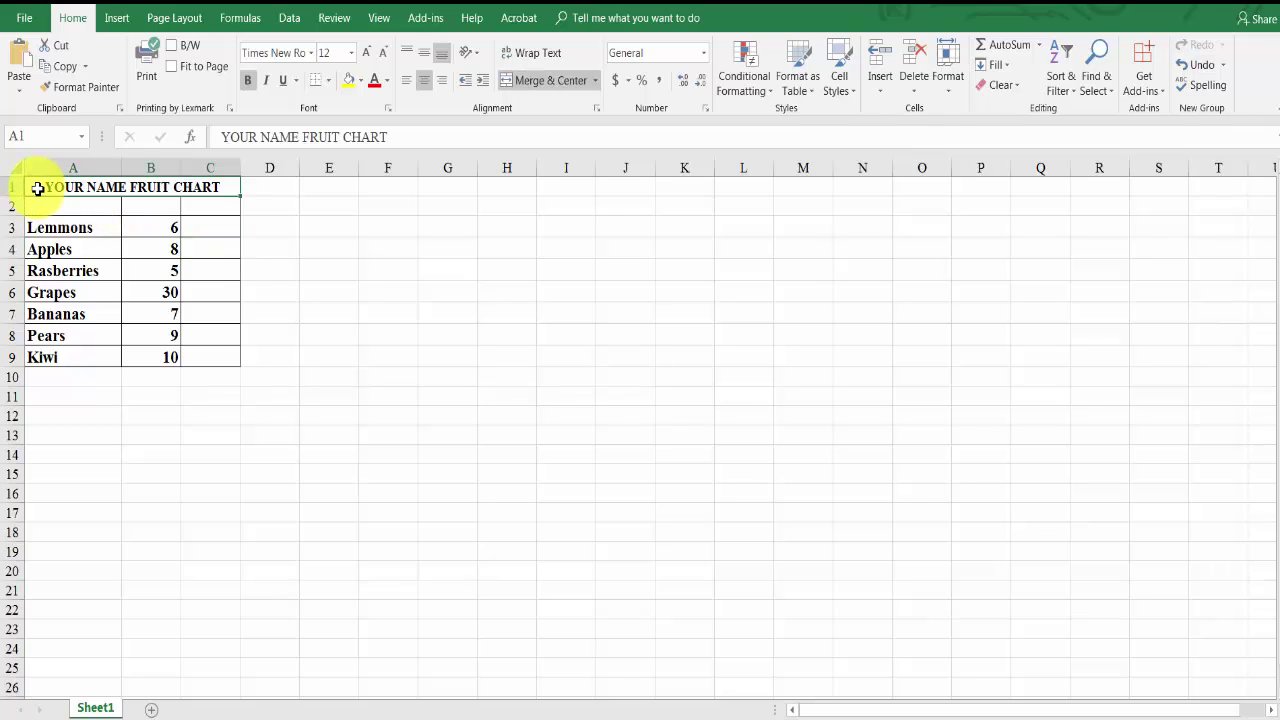
{"action": "left_click_drag", "start_coordinate": [37, 190], "coordinate": [58, 357]}
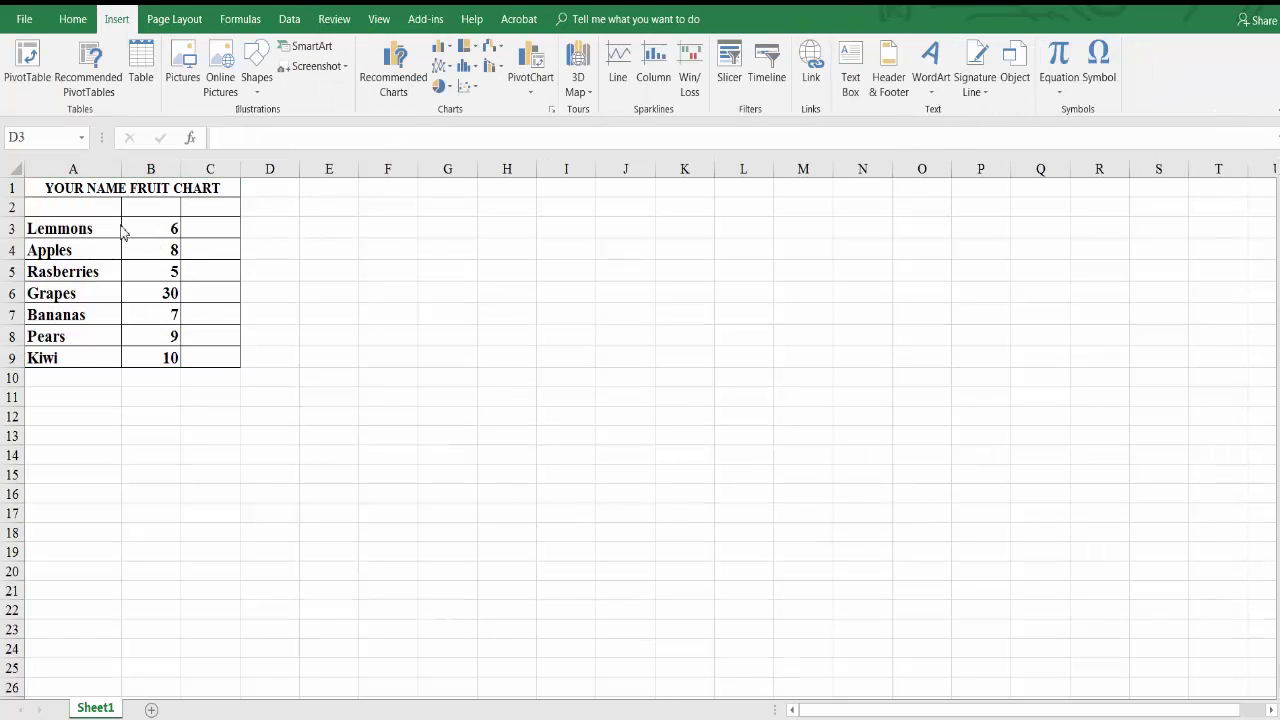
{"action": "left_click", "coordinate": [51, 228]}
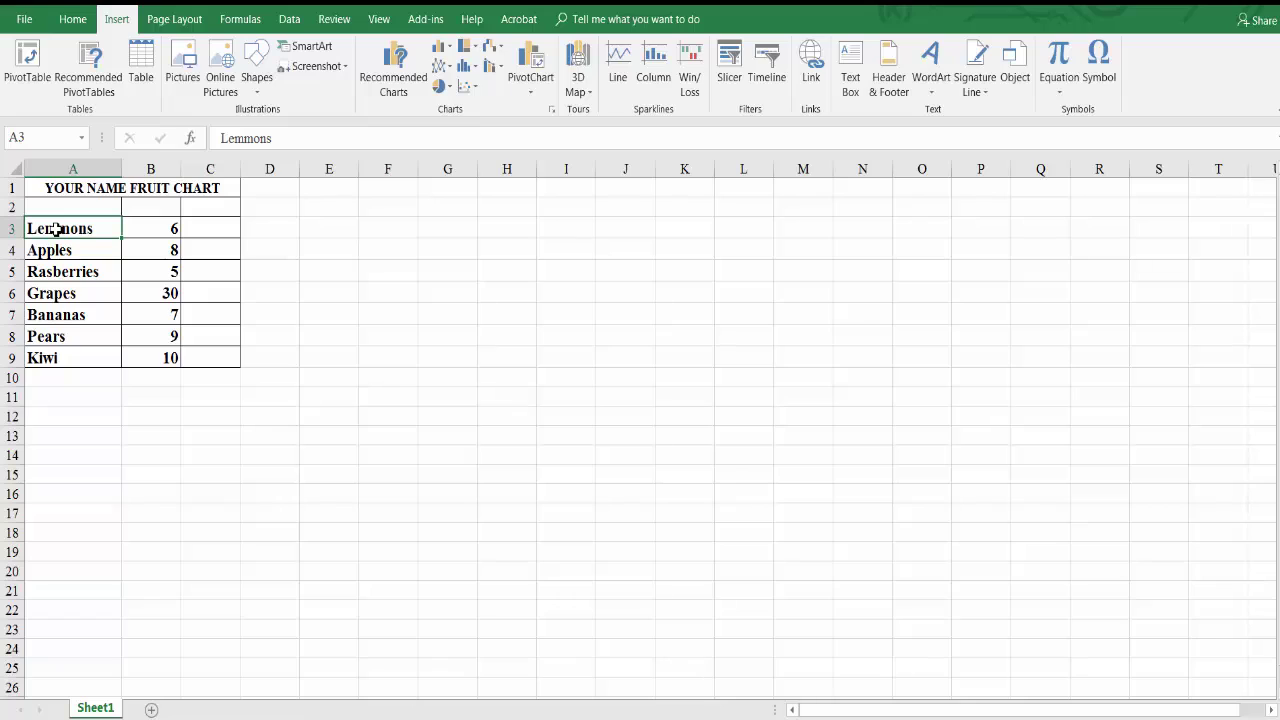
{"action": "mouse_move", "coordinate": [59, 229]}
{"action": "left_mouse_down"}
{"action": "mouse_move", "coordinate": [148, 235]}
{"action": "mouse_move", "coordinate": [150, 357]}
{"action": "left_mouse_up"}
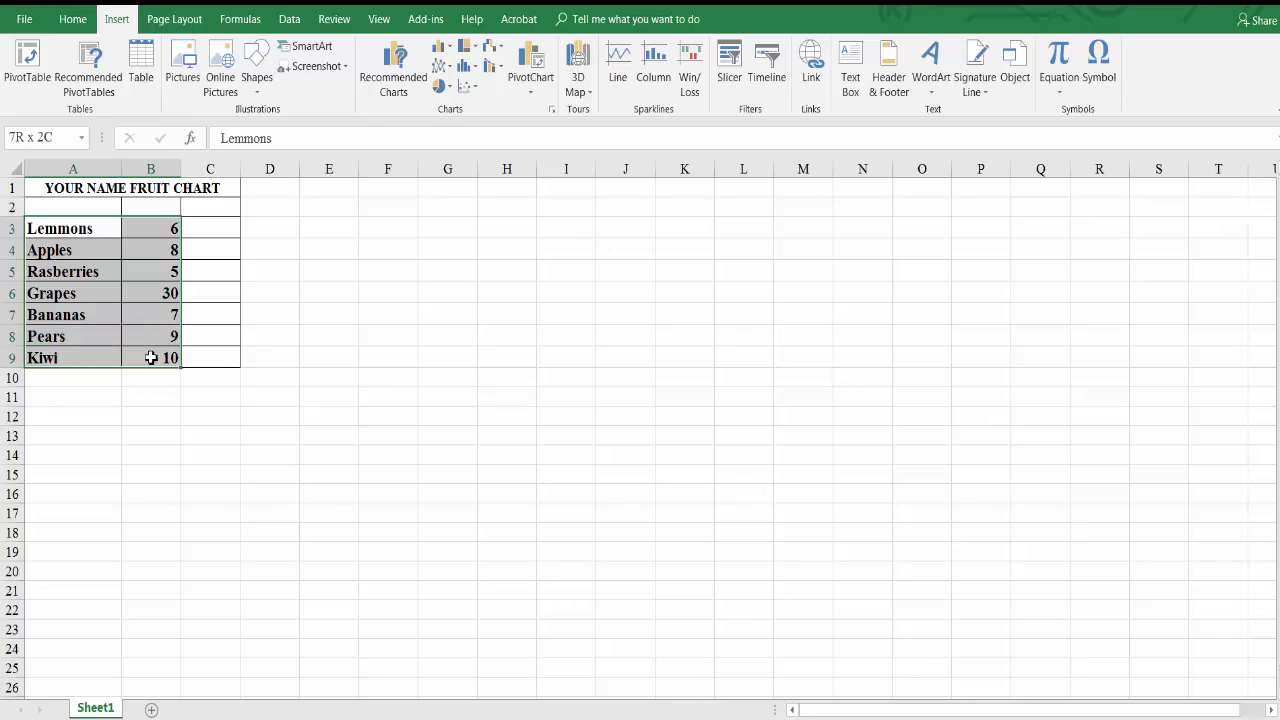
{"action": "left_click_drag", "start_coordinate": [150, 357], "coordinate": [150, 357]}
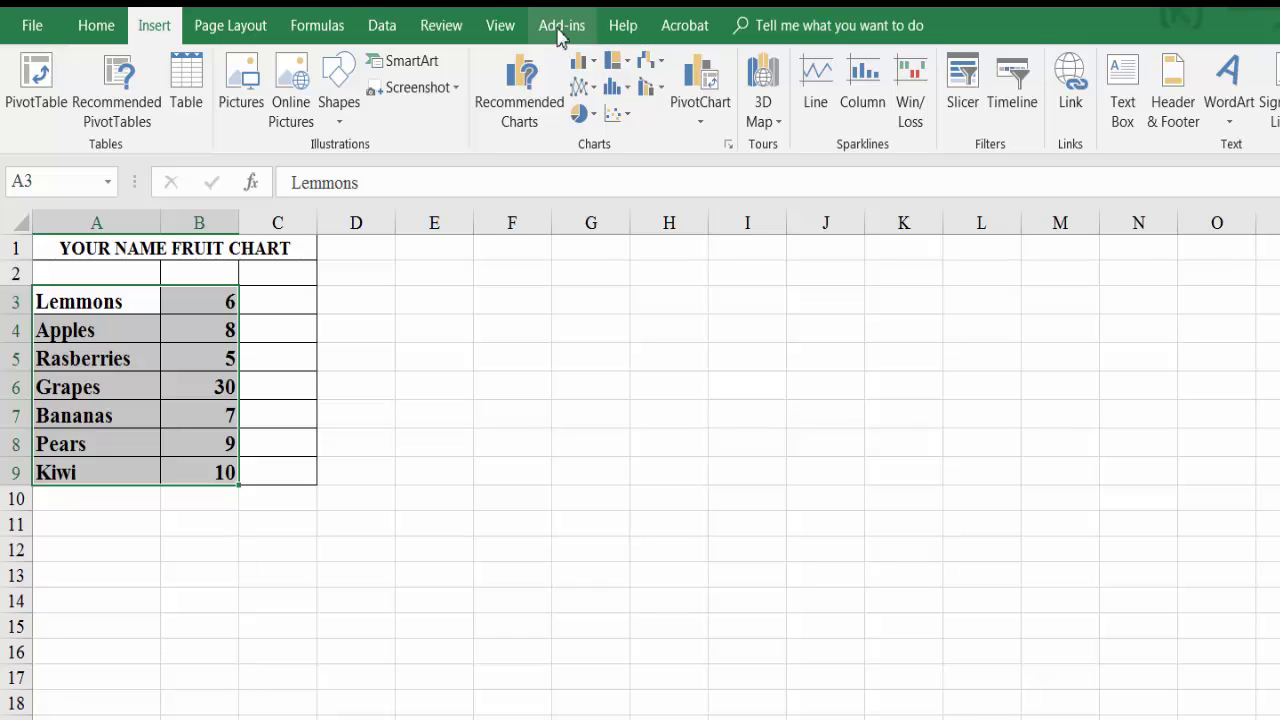
{"action": "left_click", "coordinate": [594, 67]}
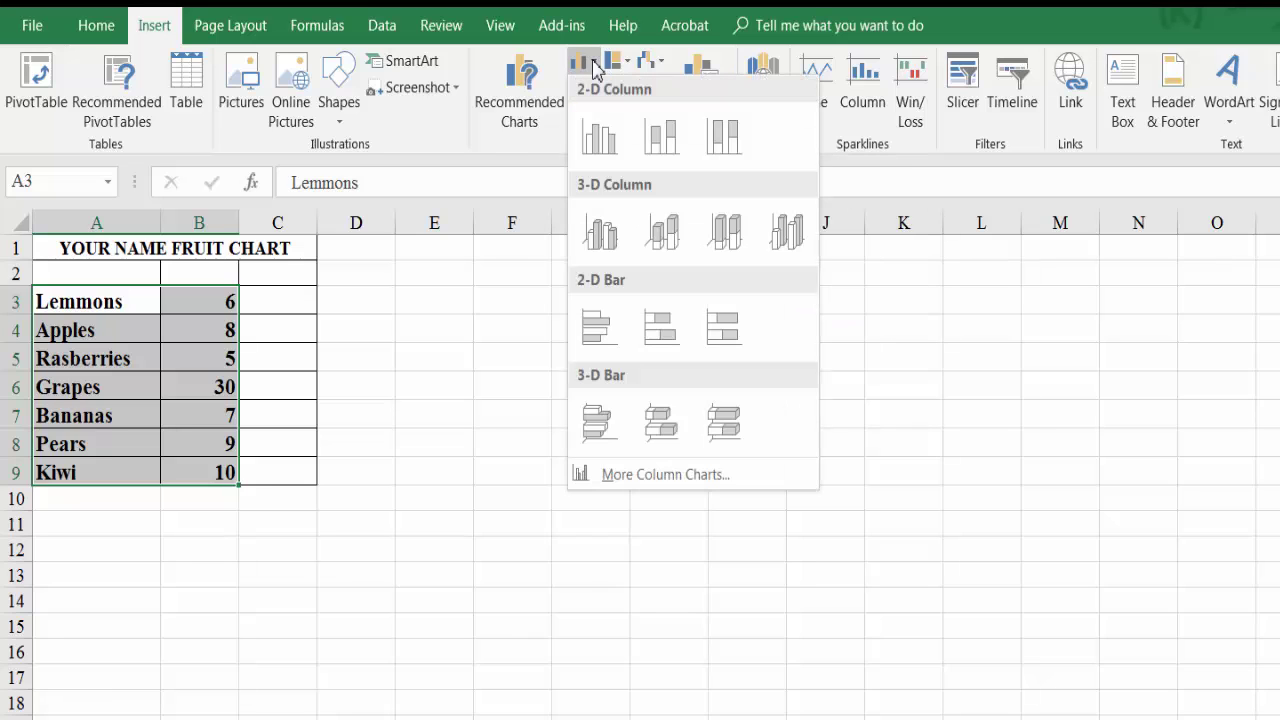
{"action": "left_click", "coordinate": [604, 215]}
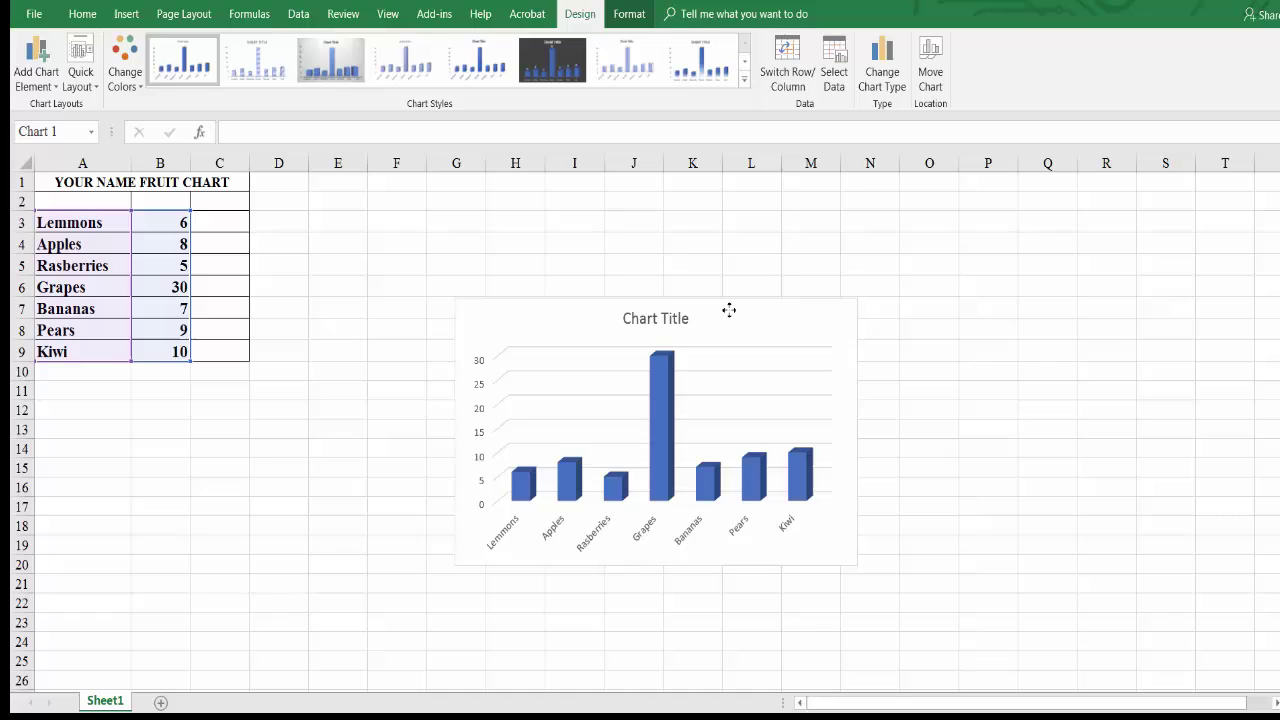
{"action": "left_click_drag", "start_coordinate": [729, 310], "coordinate": [585, 300]}
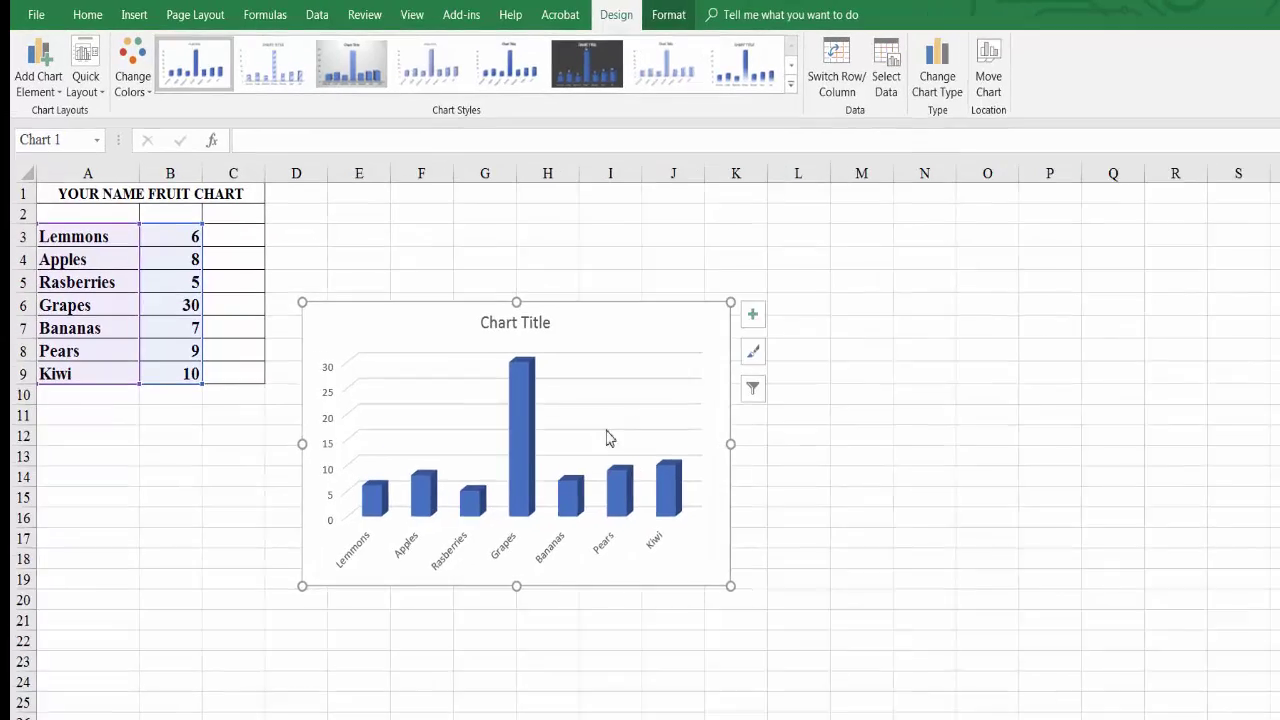
Fill only the Lemmons column in the chart with standard yellow.
{"action": "mouse_move", "coordinate": [376, 511]}
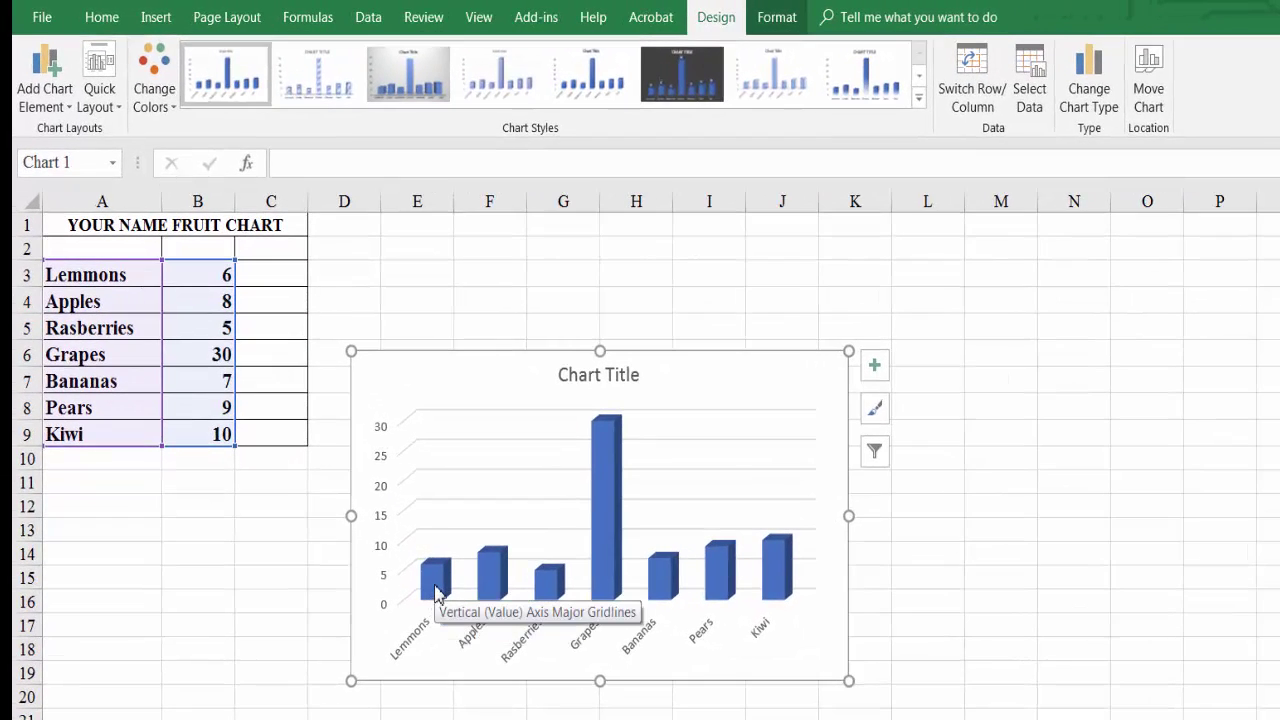
{"action": "left_click", "coordinate": [438, 586]}
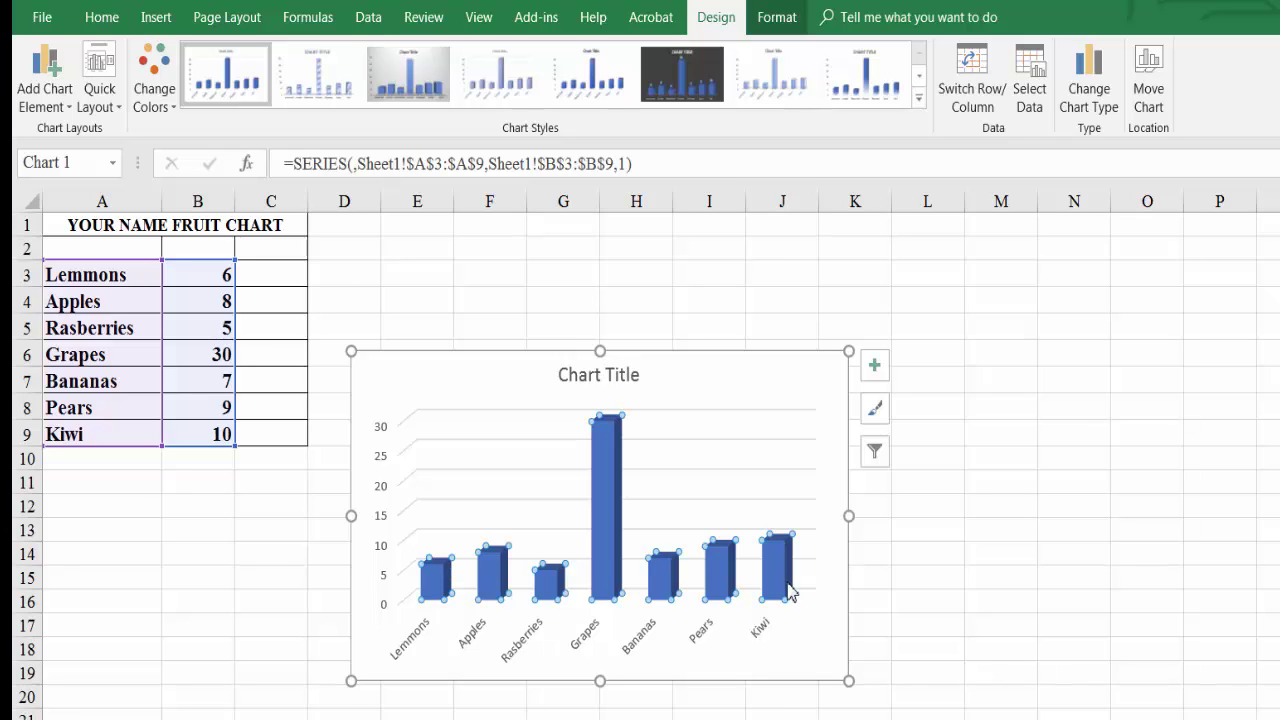
{"action": "left_click", "coordinate": [437, 582]}
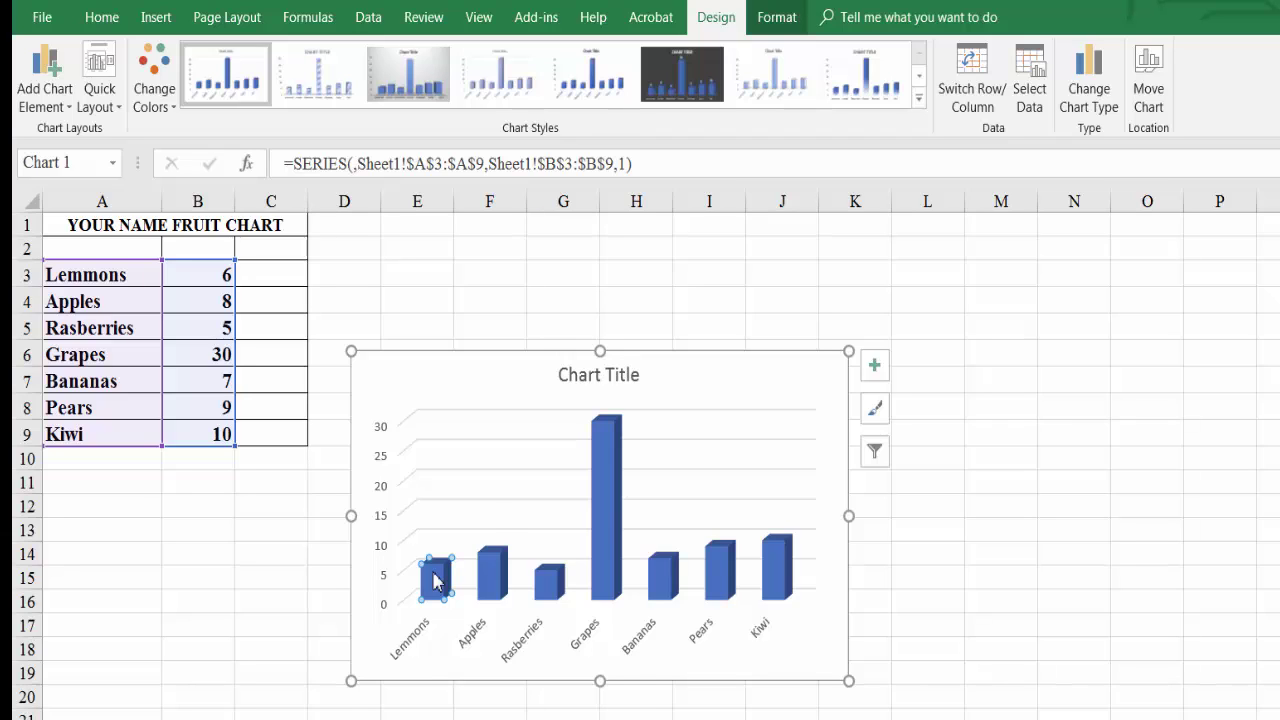
{"action": "right_click", "coordinate": [437, 583]}
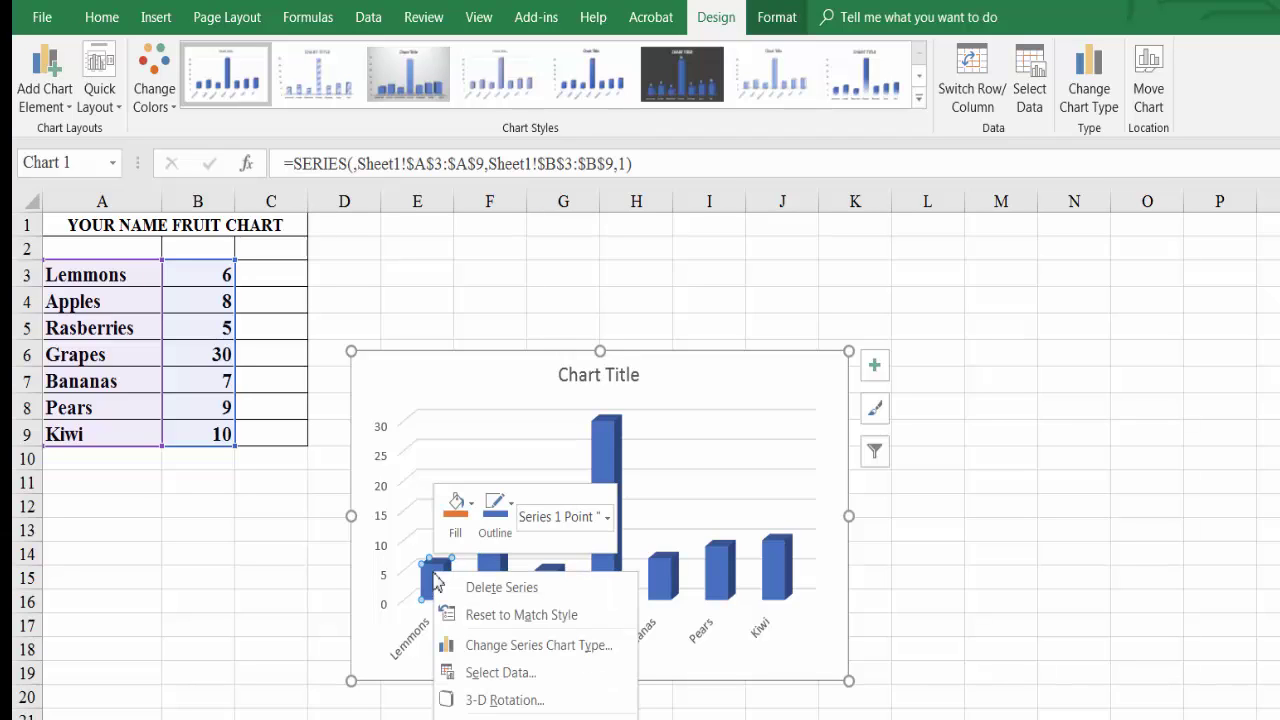
{"action": "left_click", "coordinate": [472, 506]}
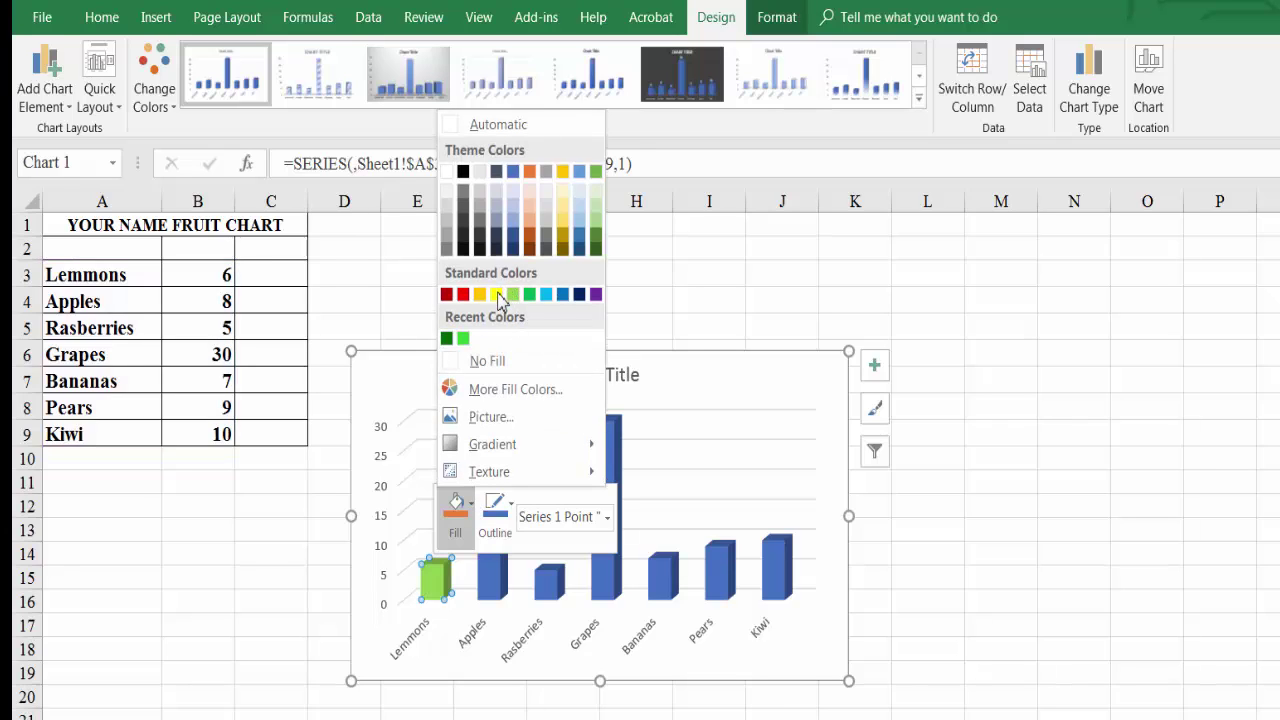
{"action": "left_click", "coordinate": [496, 294]}
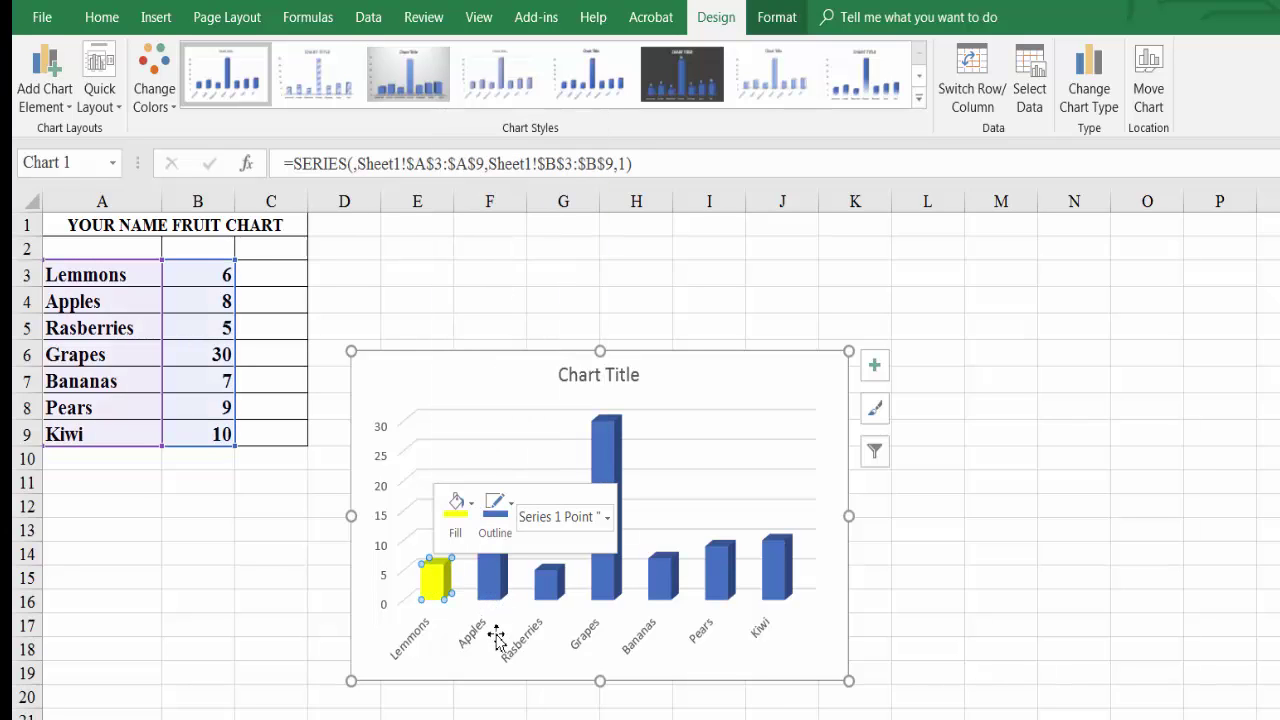
Fill only the Apples column in the chart with standard red.
{"action": "left_click", "coordinate": [489, 590]}
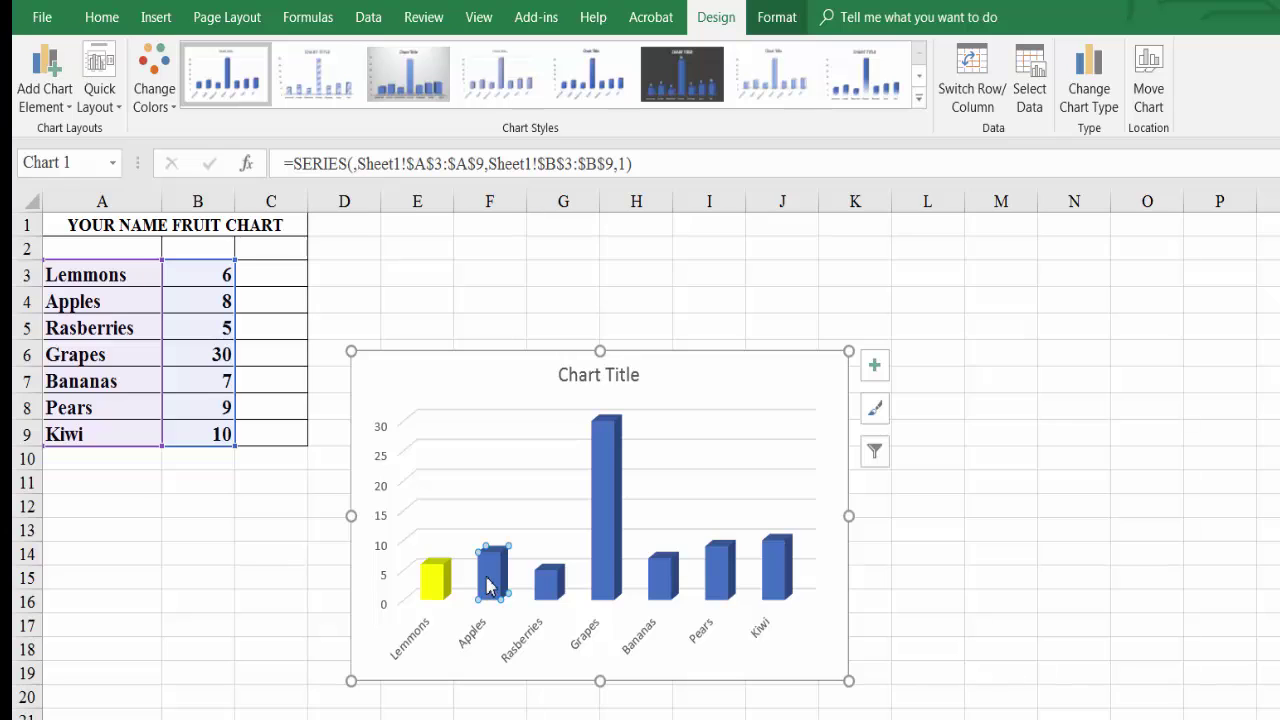
{"action": "right_click", "coordinate": [488, 588]}
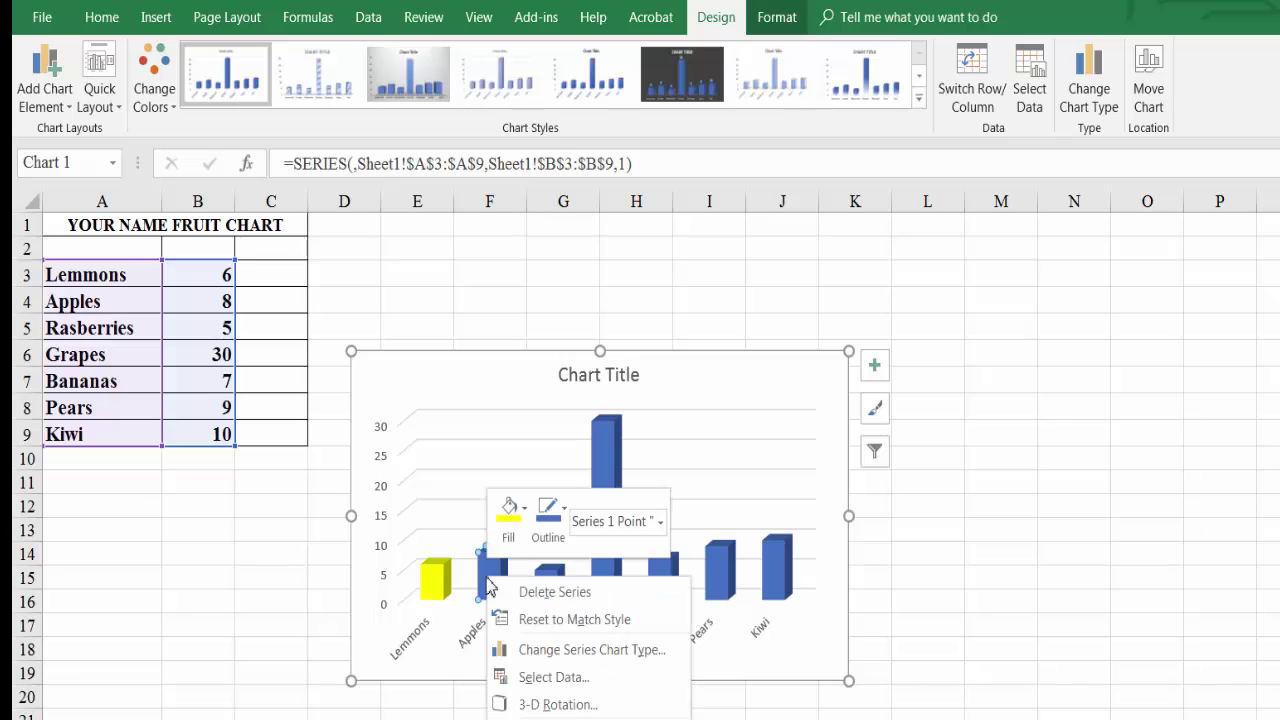
{"action": "left_click", "coordinate": [508, 512]}
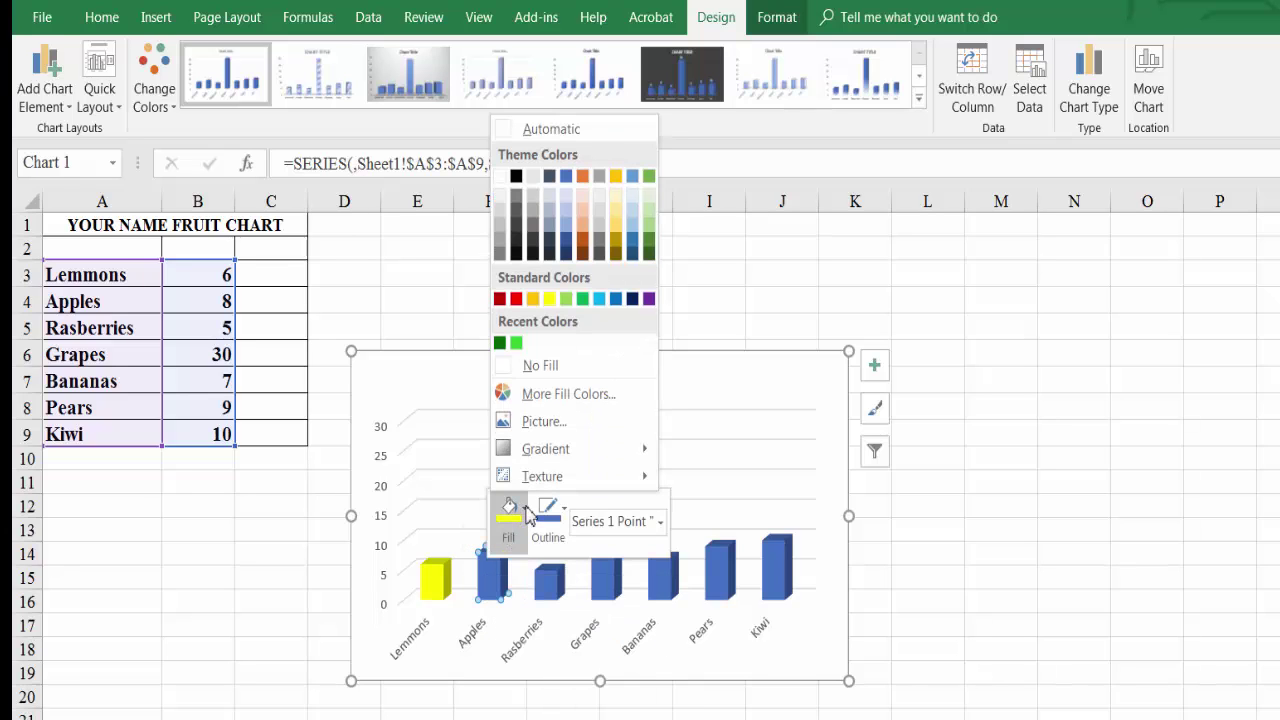
{"action": "left_click", "coordinate": [516, 298]}
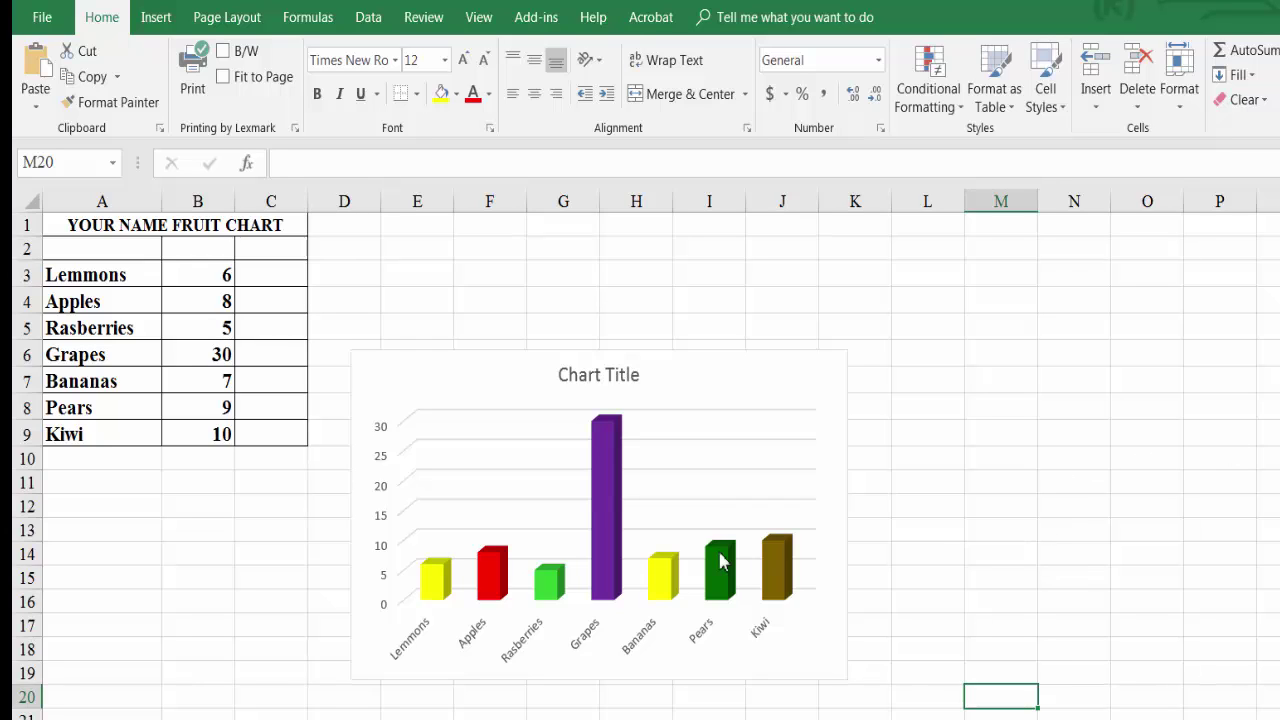
Make the fruit labels on the chart's horizontal axis bold and increase their font size to 10.5.
{"action": "left_click", "coordinate": [407, 650]}
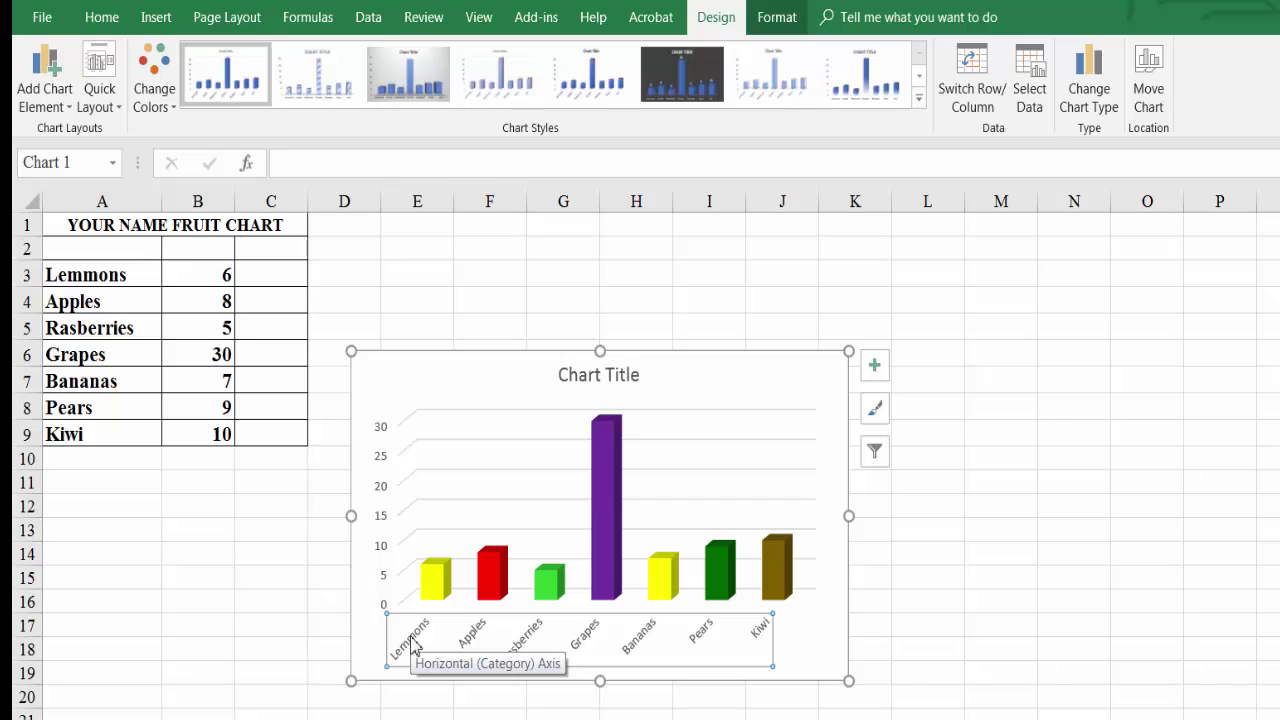
{"action": "right_click", "coordinate": [414, 645]}
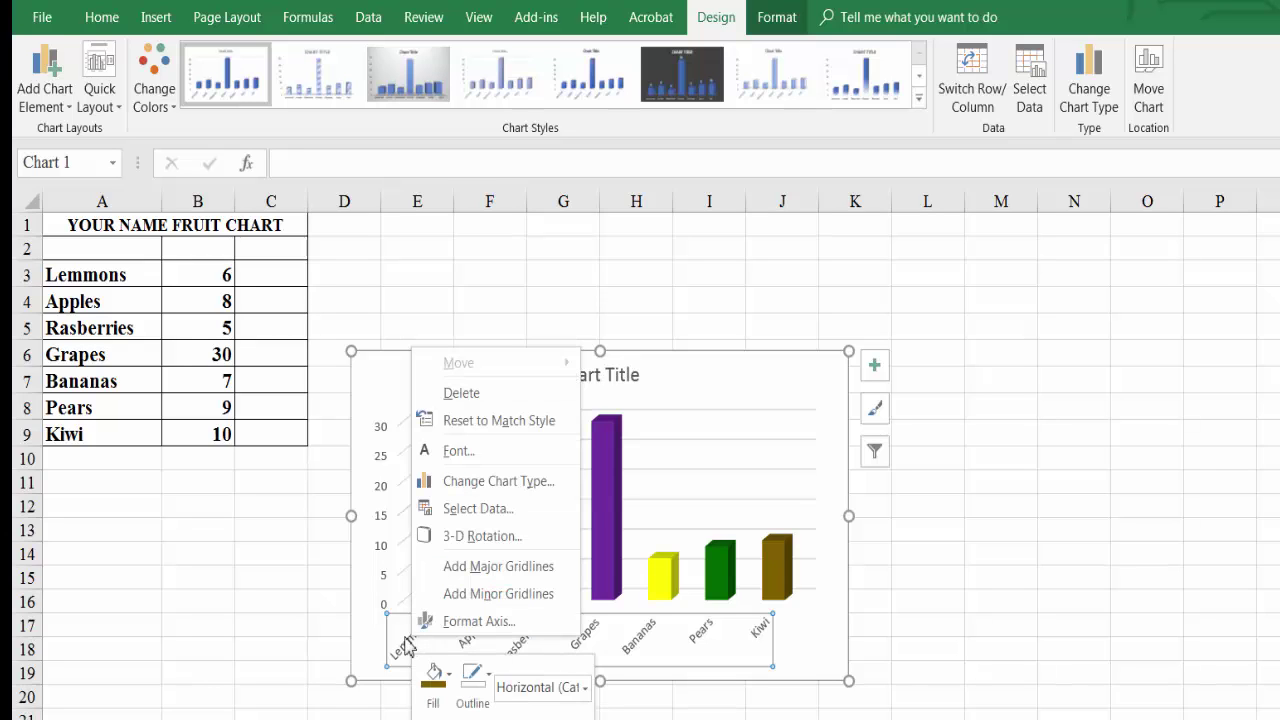
{"action": "key", "text": "Escape"}
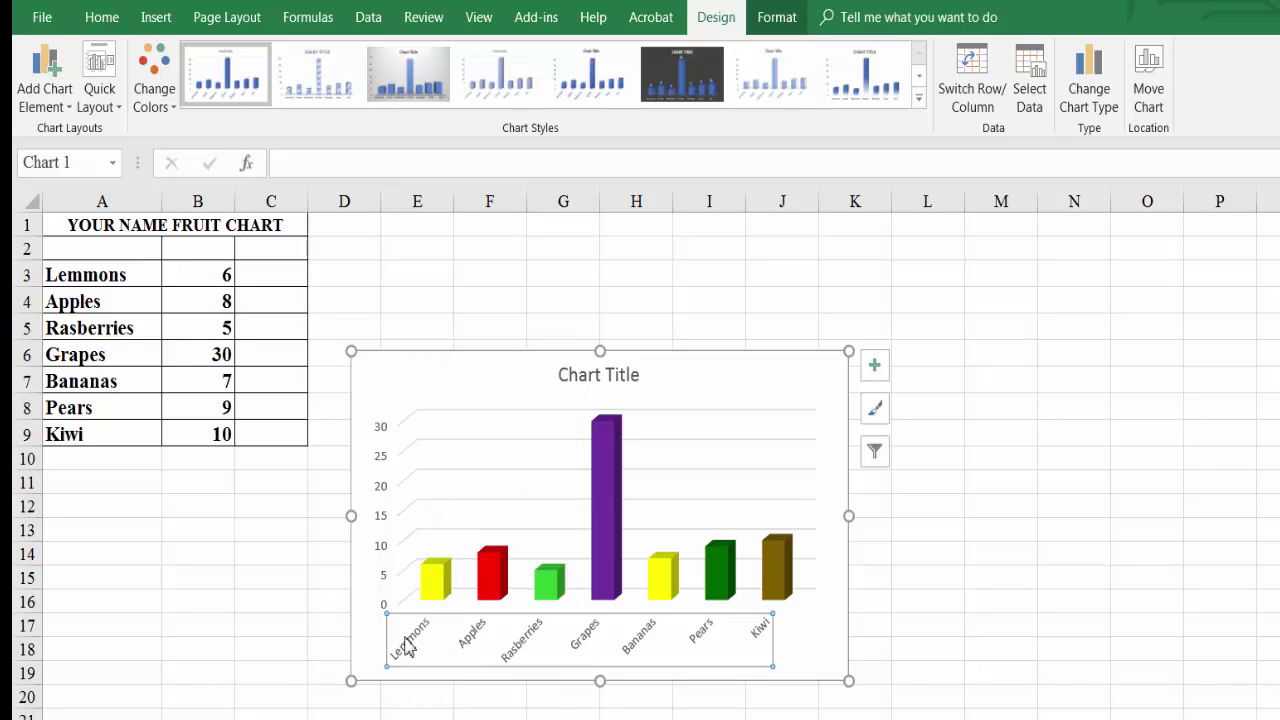
{"action": "left_click", "coordinate": [100, 17]}
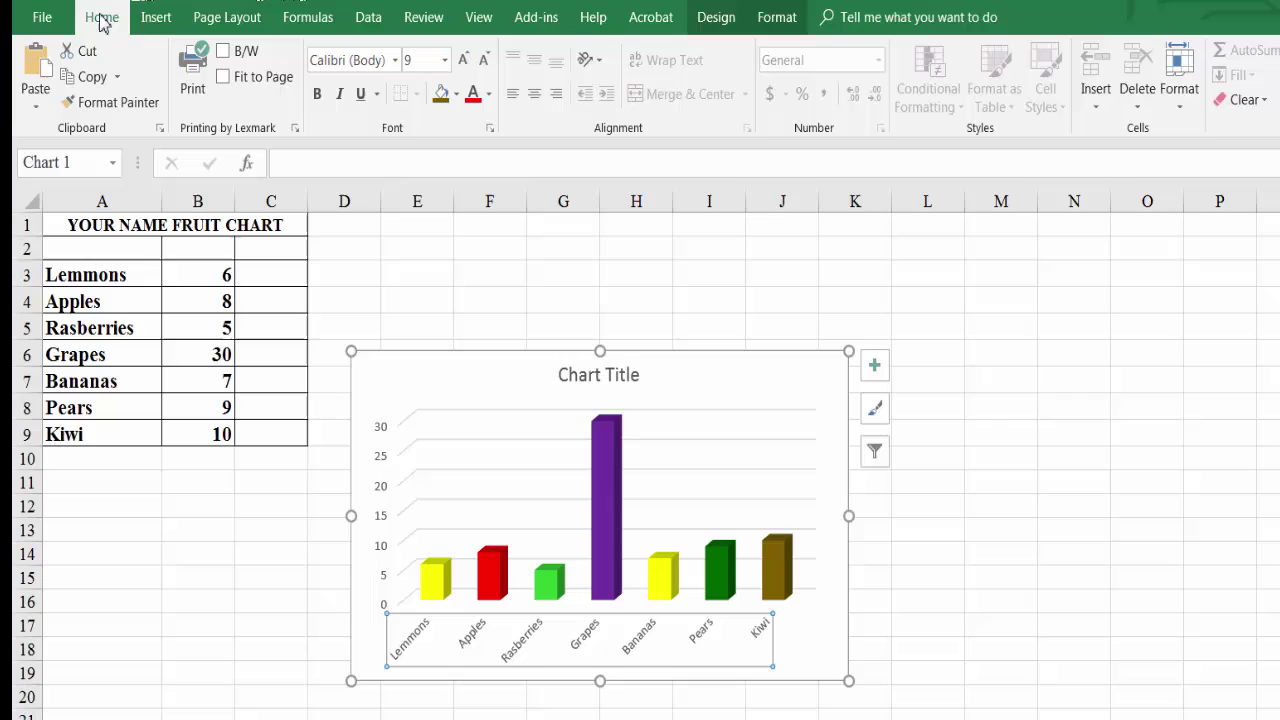
{"action": "left_click", "coordinate": [318, 94]}
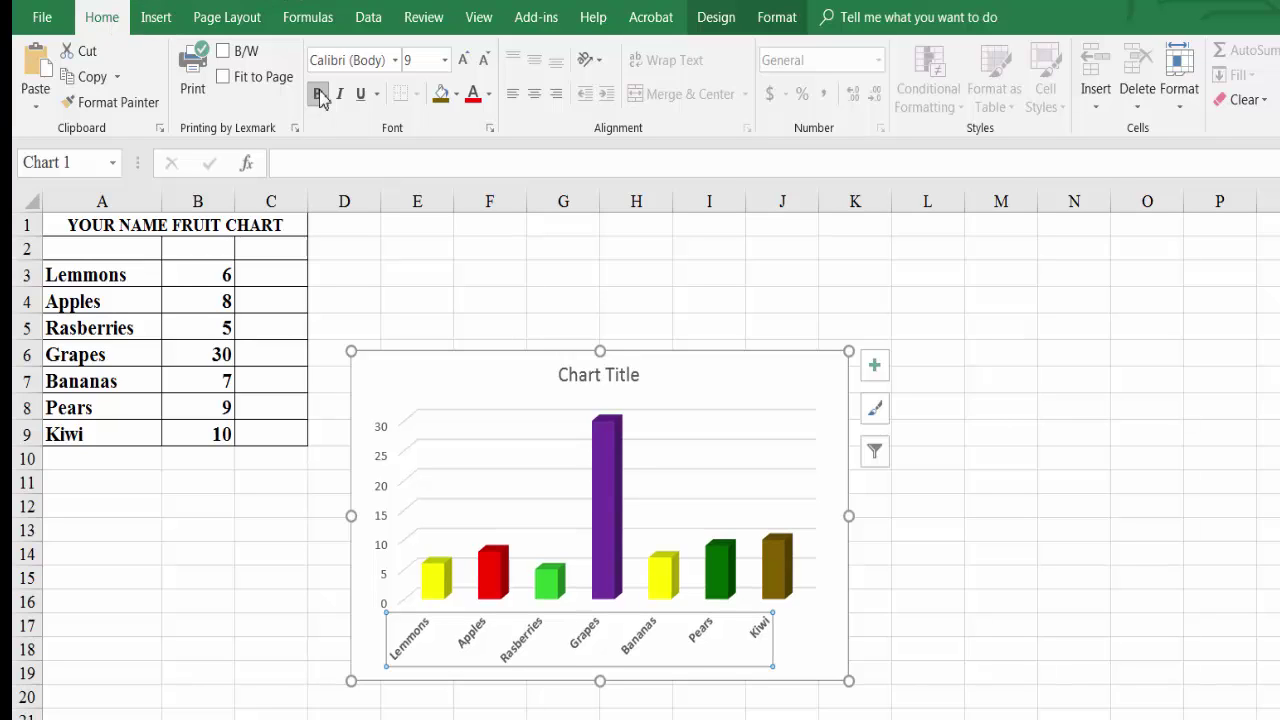
{"action": "left_click", "coordinate": [464, 62]}
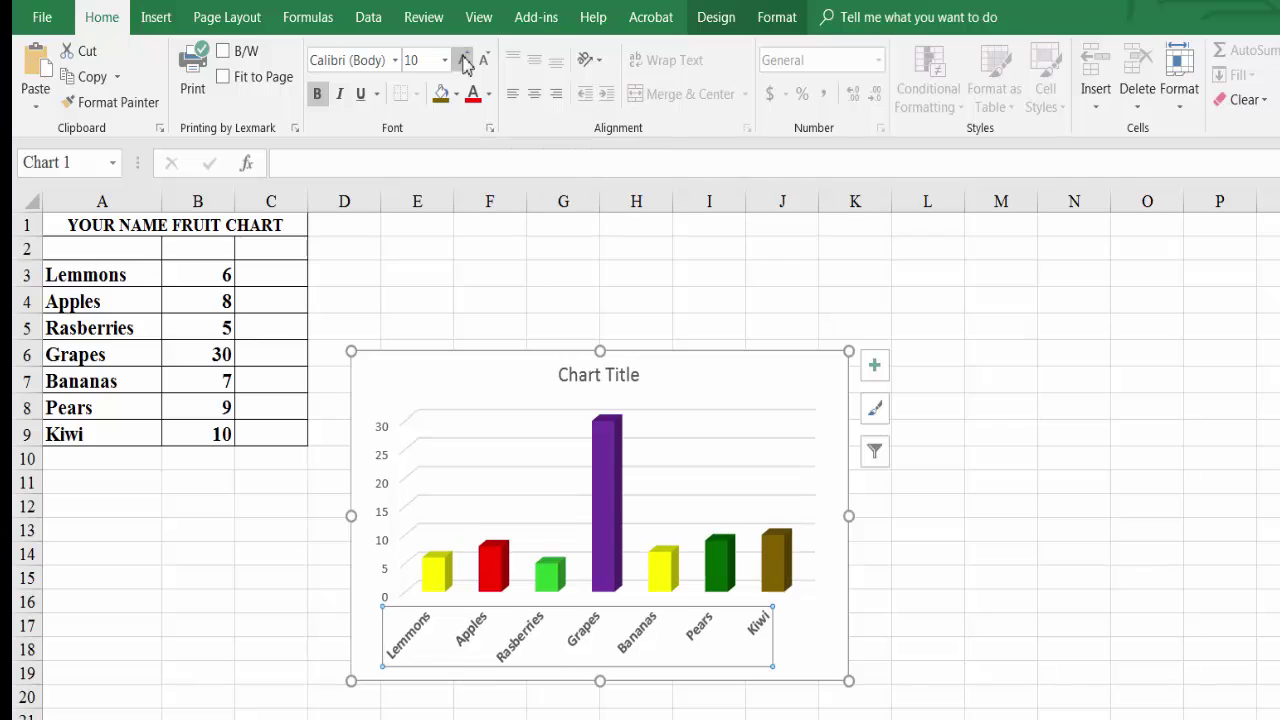
{"action": "left_click", "coordinate": [464, 62]}
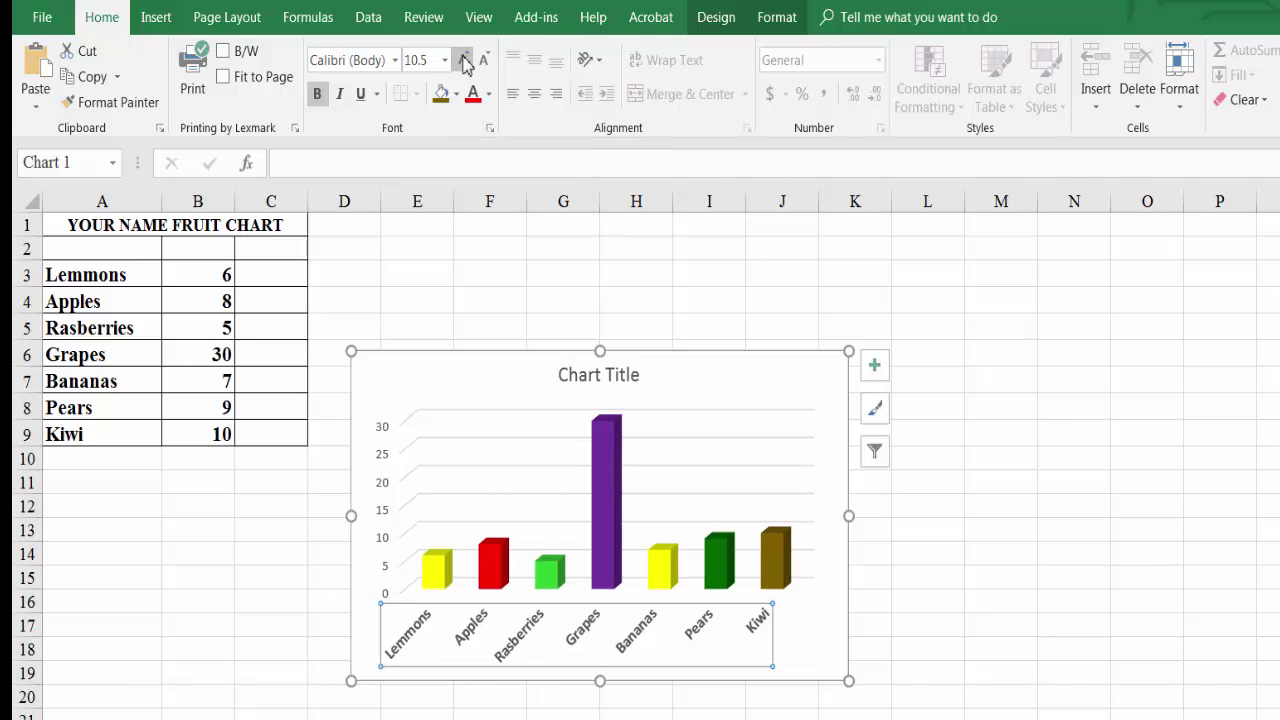
Make the numbers on the chart's vertical axis bold.
{"action": "left_click", "coordinate": [384, 470]}
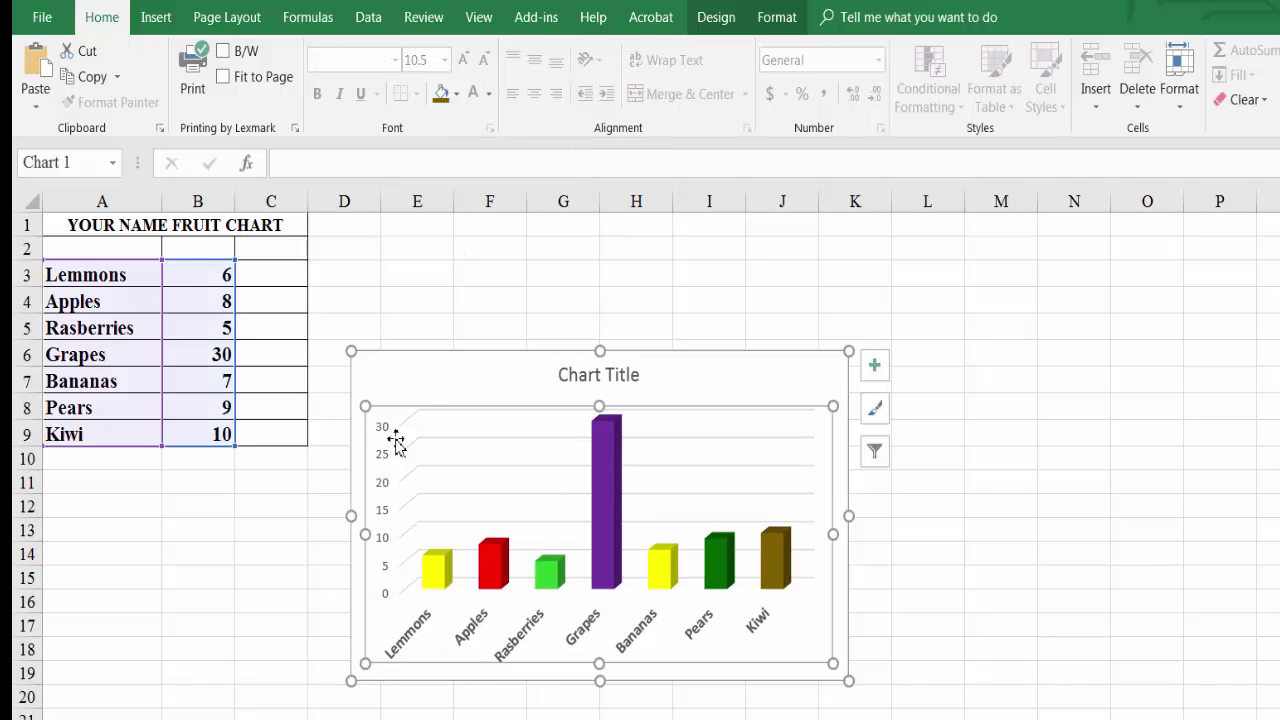
{"action": "left_click", "coordinate": [281, 553]}
{"action": "left_click", "coordinate": [384, 490]}
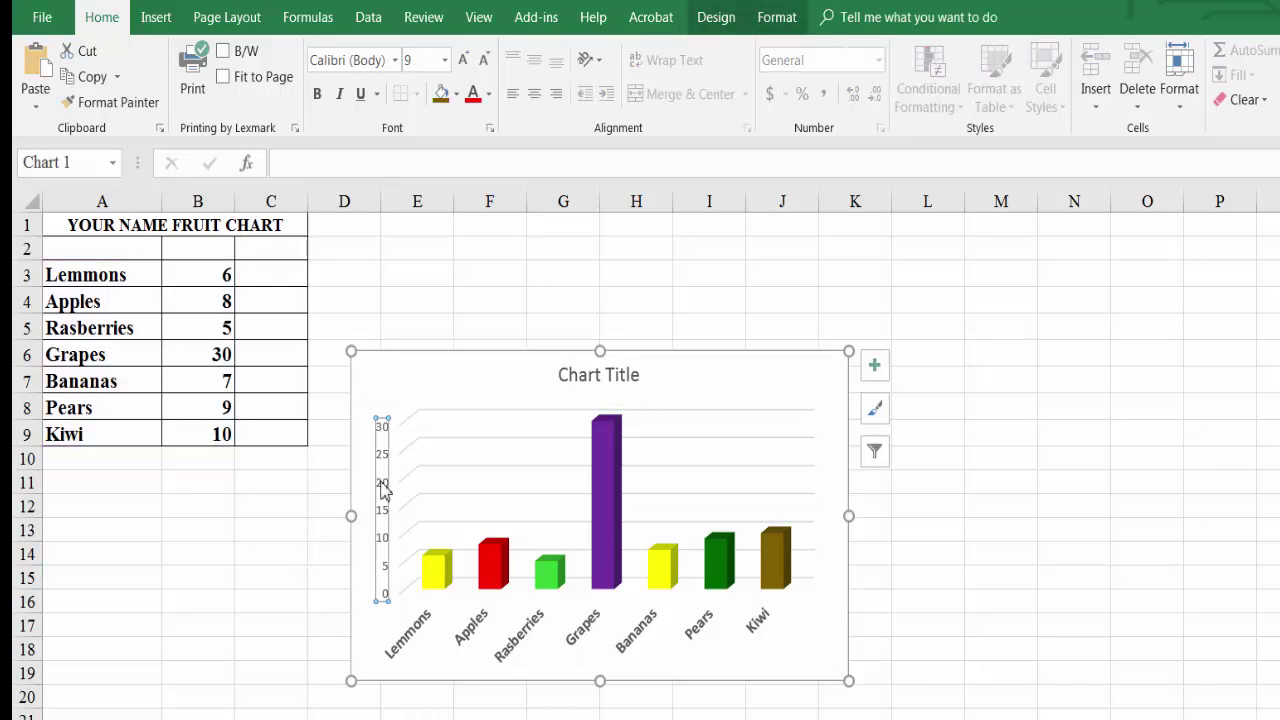
{"action": "right_click", "coordinate": [384, 488]}
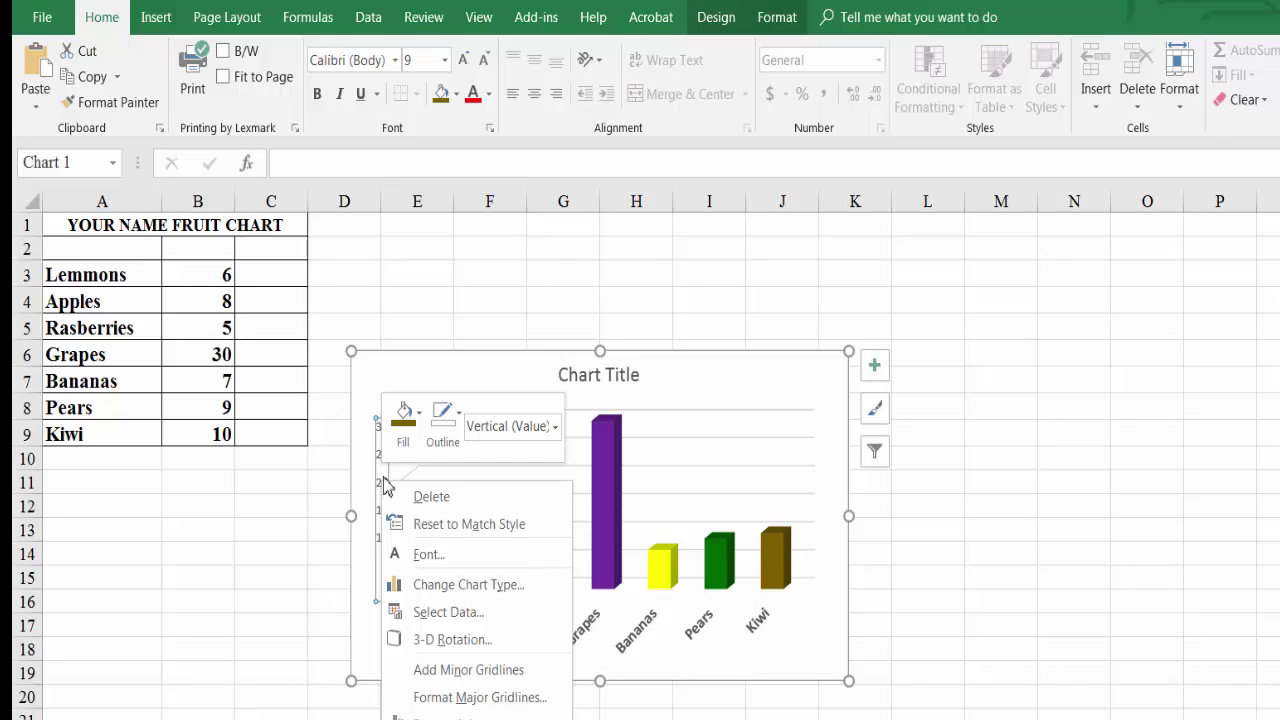
{"action": "left_click", "coordinate": [320, 93]}
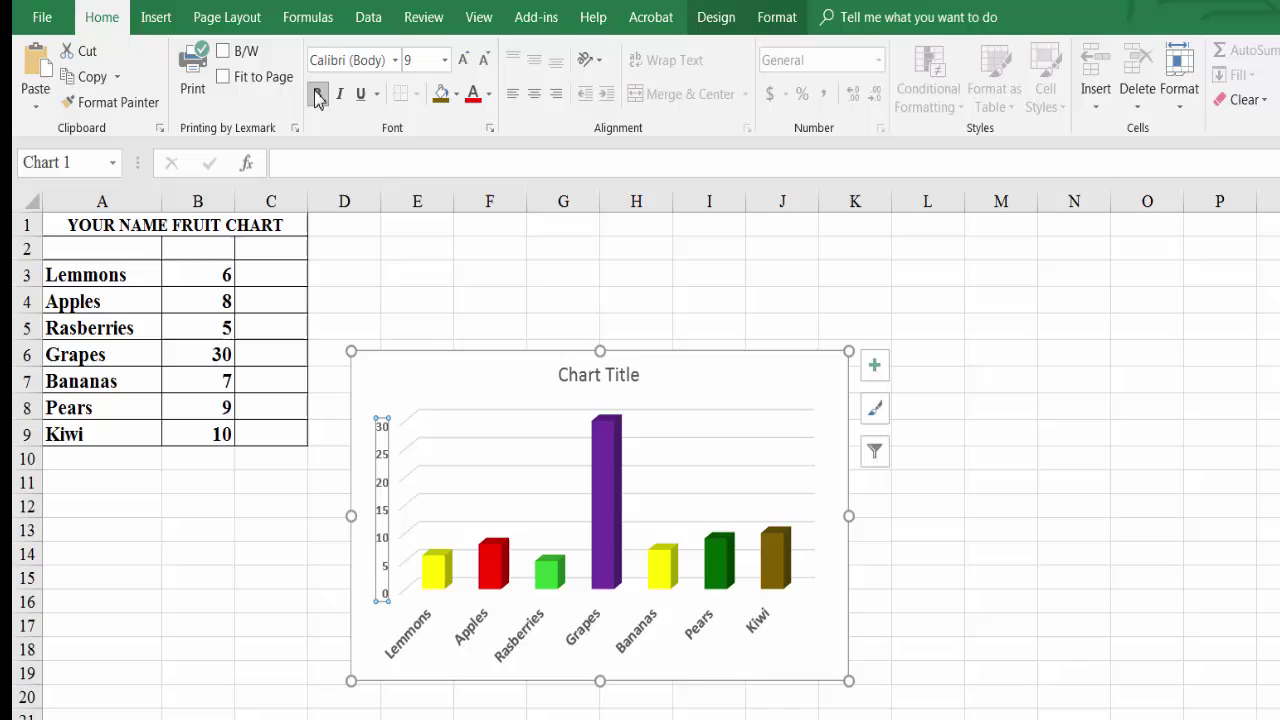
Increase the font size of the numbers on the chart's vertical axis to 10.5.
{"action": "left_click", "coordinate": [463, 61]}
{"action": "left_click", "coordinate": [464, 62]}
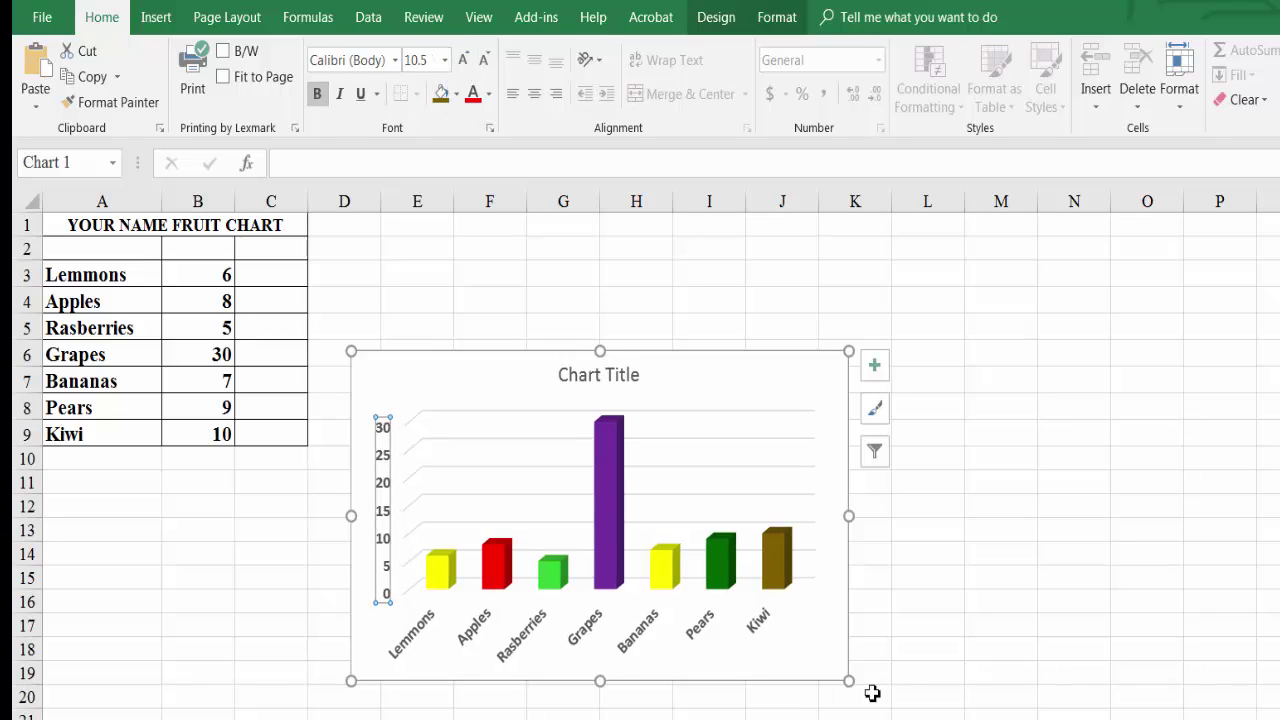
Replace the chart's placeholder title with YOUR NAME FRUIT CHART and make it bold.
{"action": "left_click", "coordinate": [600, 378]}
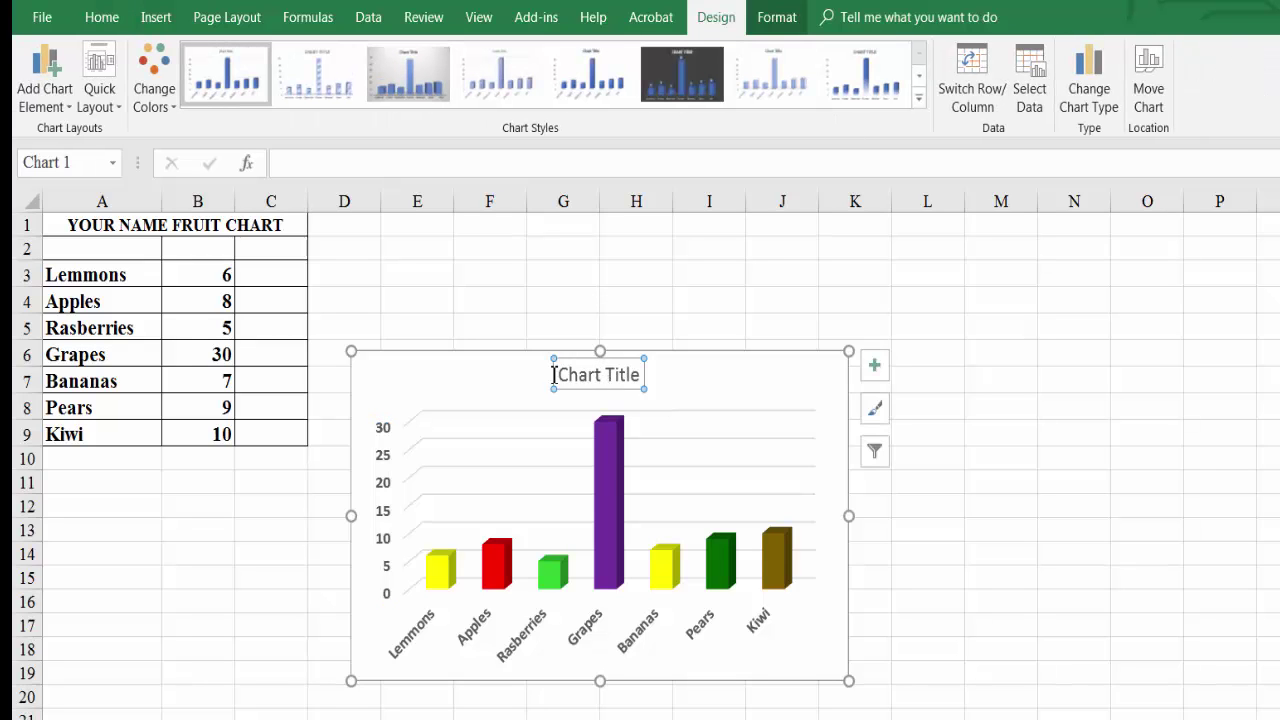
{"action": "left_click_drag", "start_coordinate": [562, 374], "coordinate": [648, 374]}
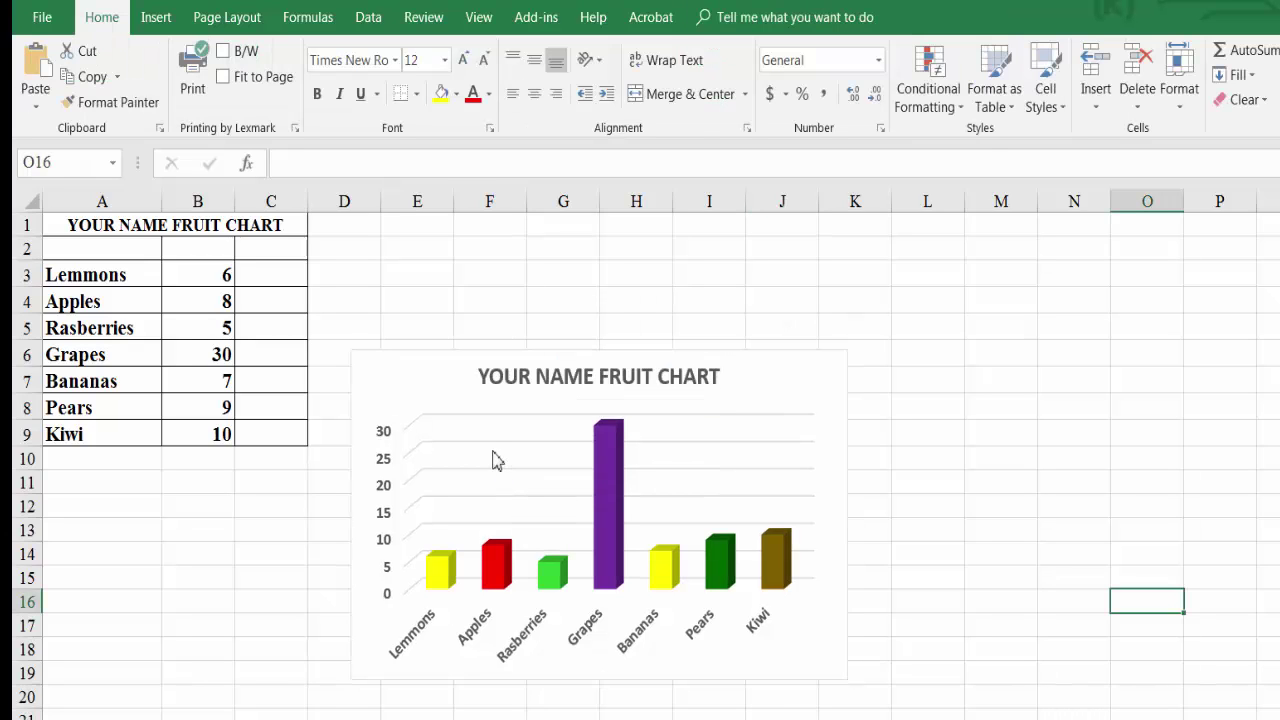
Recolour the chart's major gridlines with the black theme colour.
{"action": "left_click", "coordinate": [491, 451]}
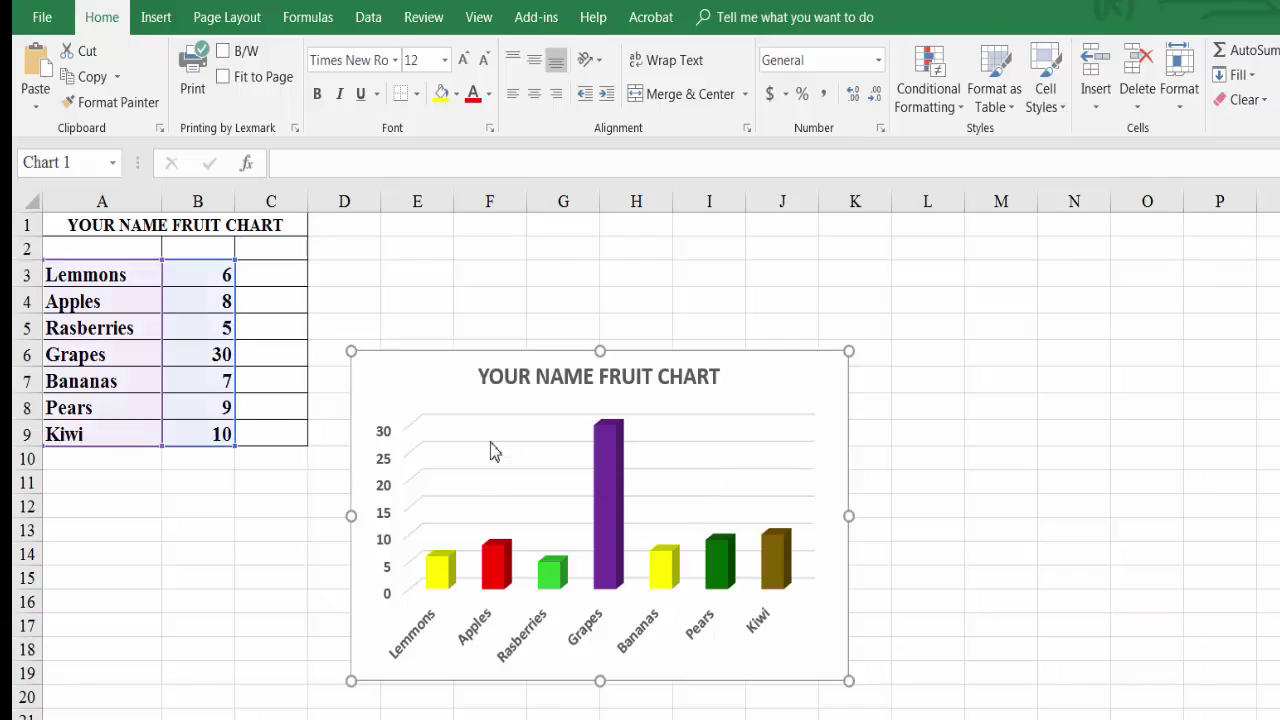
{"action": "right_click", "coordinate": [491, 451]}
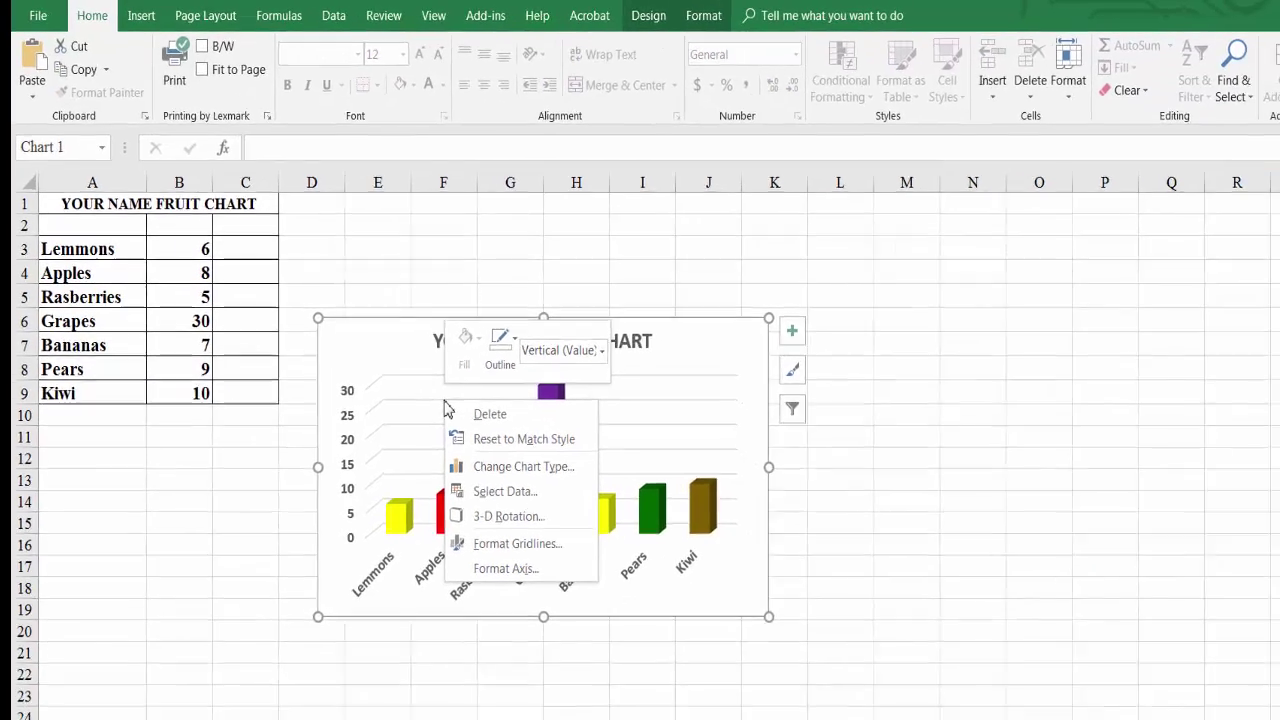
{"action": "key", "text": "Escape"}
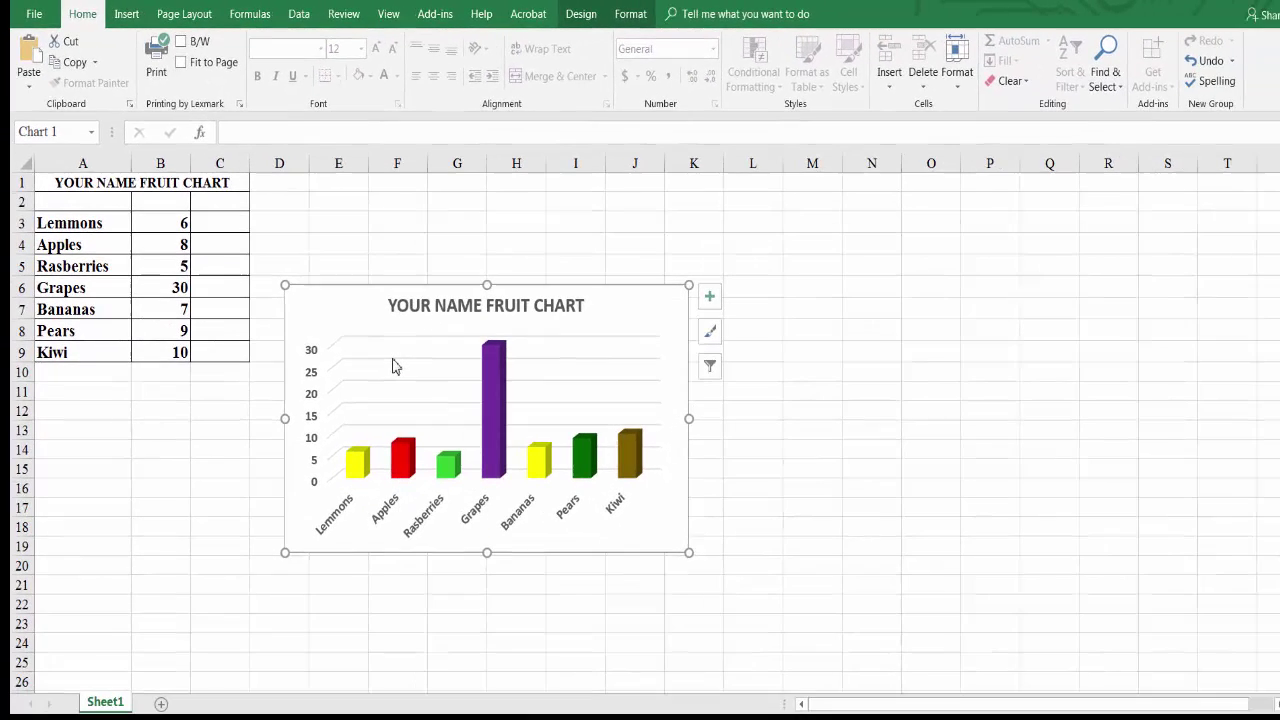
{"action": "double_click", "coordinate": [432, 410]}
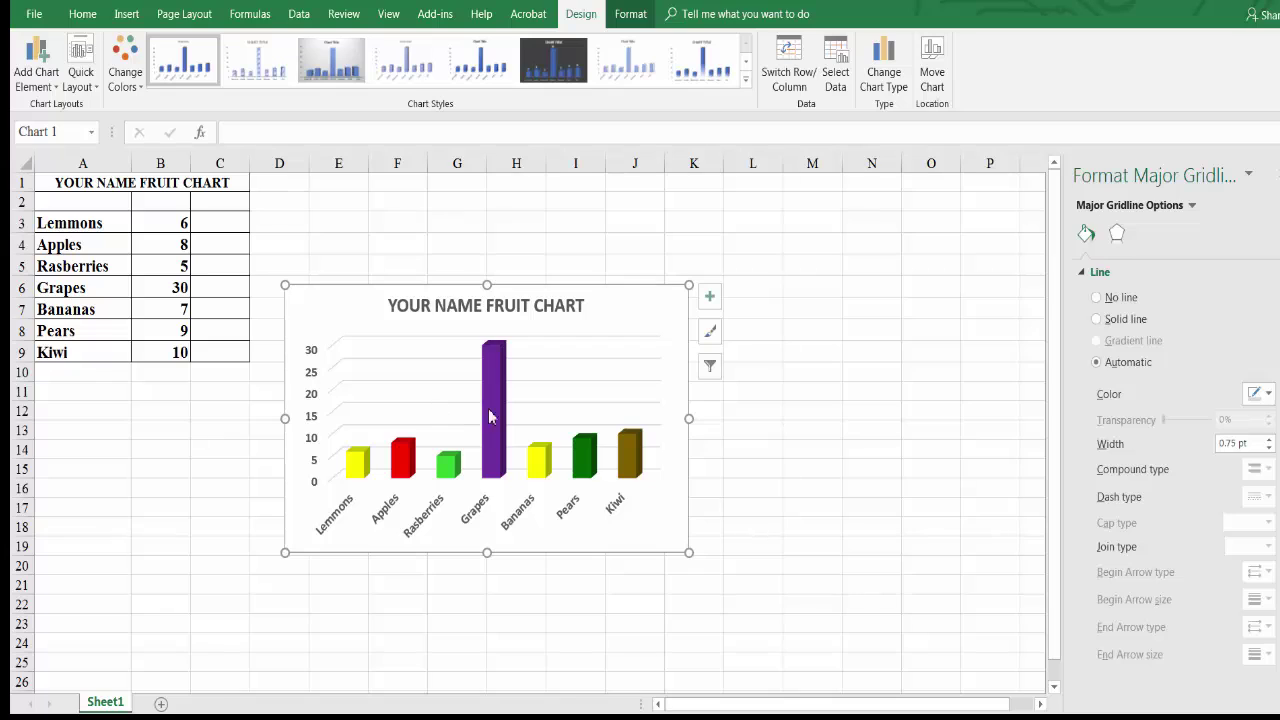
{"action": "left_click", "coordinate": [1270, 393]}
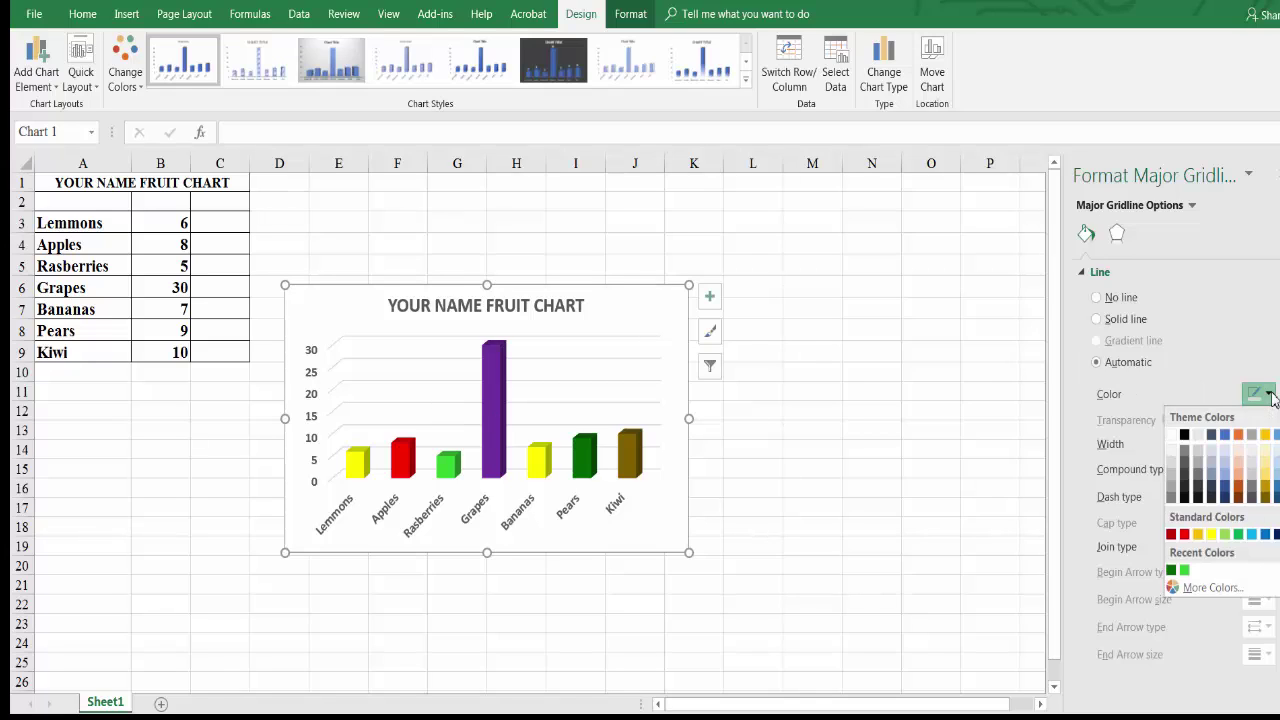
{"action": "left_click", "coordinate": [1185, 431]}
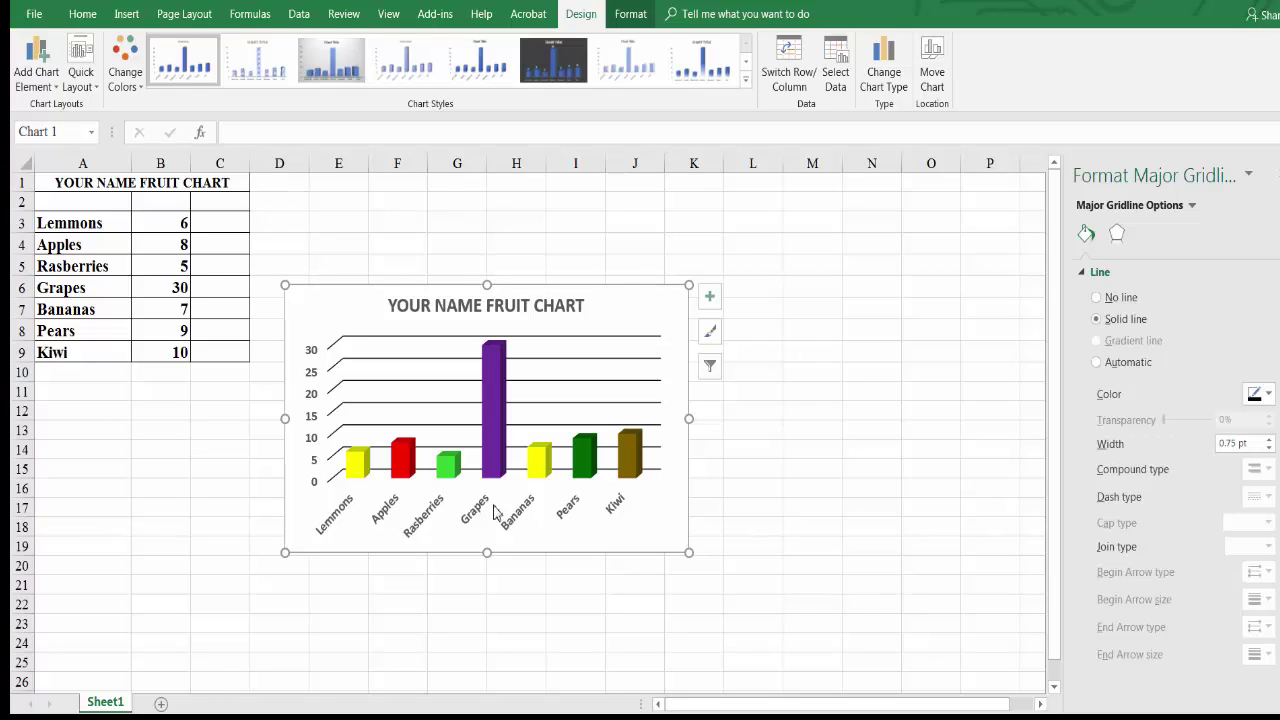
{"action": "mouse_move", "coordinate": [490, 398]}
{"action": "left_click", "coordinate": [620, 253]}
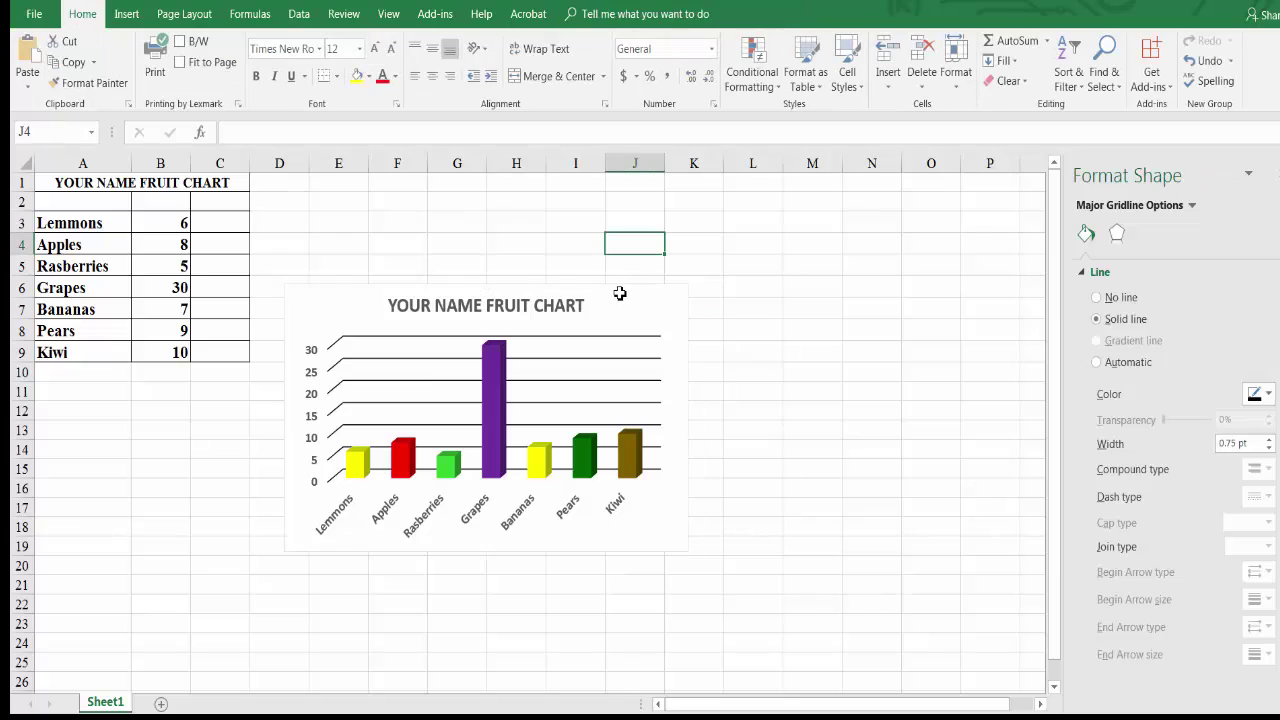
Move the chart directly below the fruit table, starting at column A around row 11, and deselect it.
{"action": "left_click", "coordinate": [620, 297]}
{"action": "left_click_drag", "start_coordinate": [620, 297], "coordinate": [371, 389]}
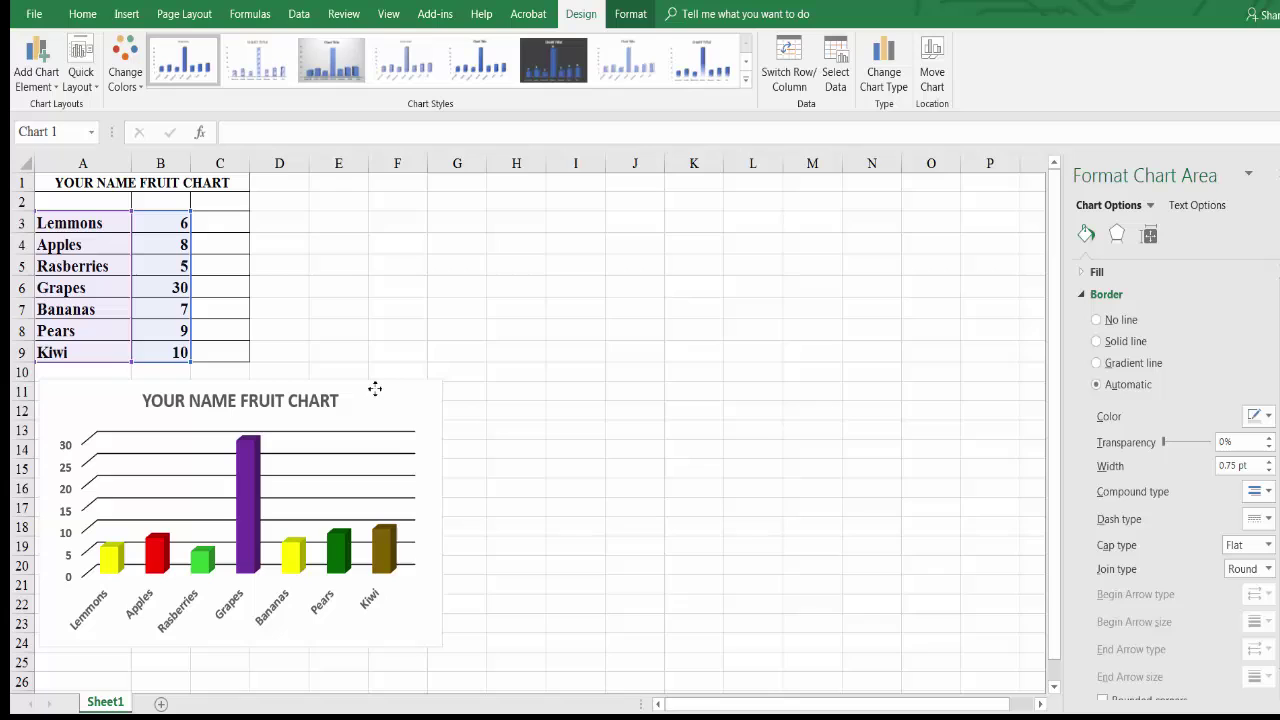
{"action": "left_click", "coordinate": [418, 327]}
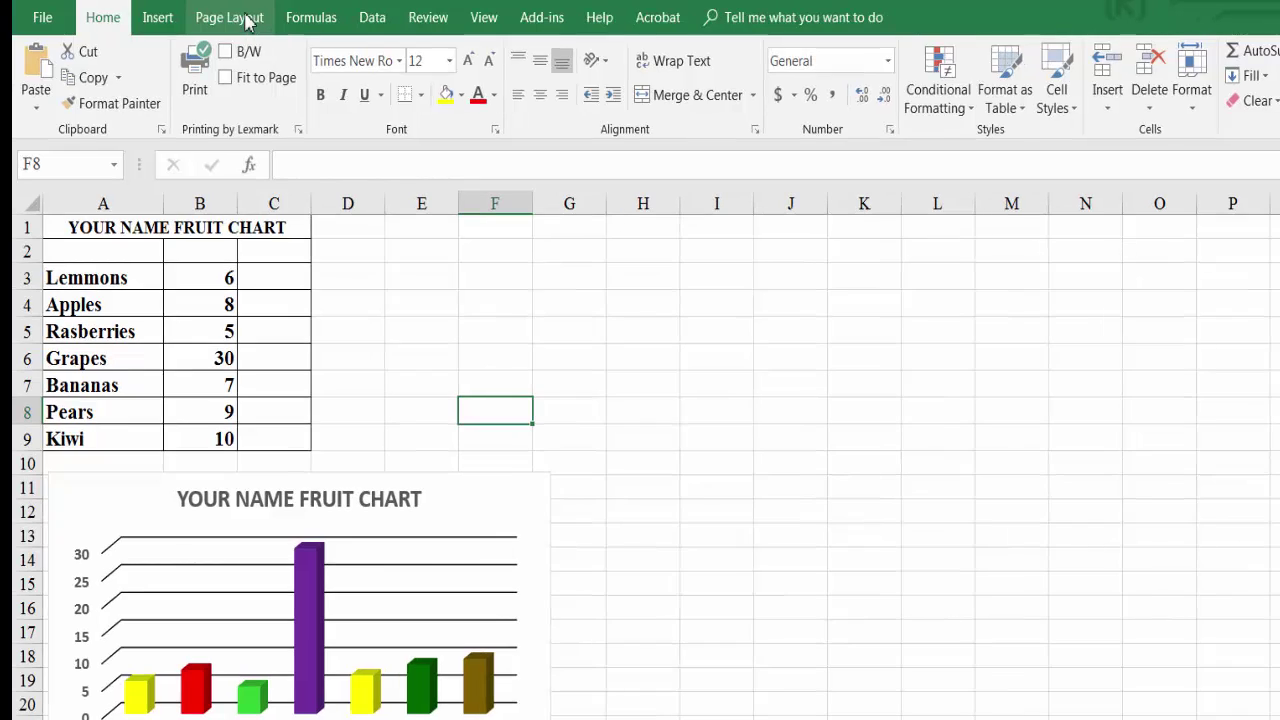
Check the left section of the sheet's custom header in Page Setup and accept the settings.
{"action": "left_click", "coordinate": [200, 17]}
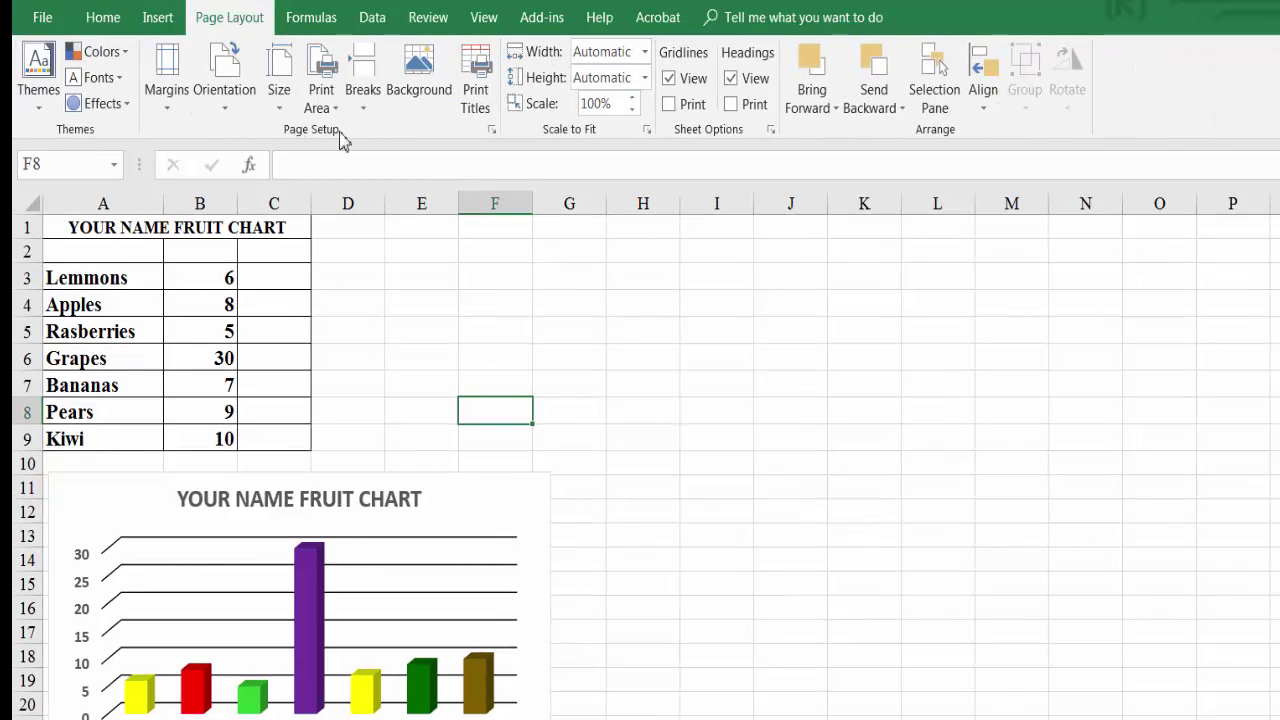
{"action": "left_click", "coordinate": [491, 130]}
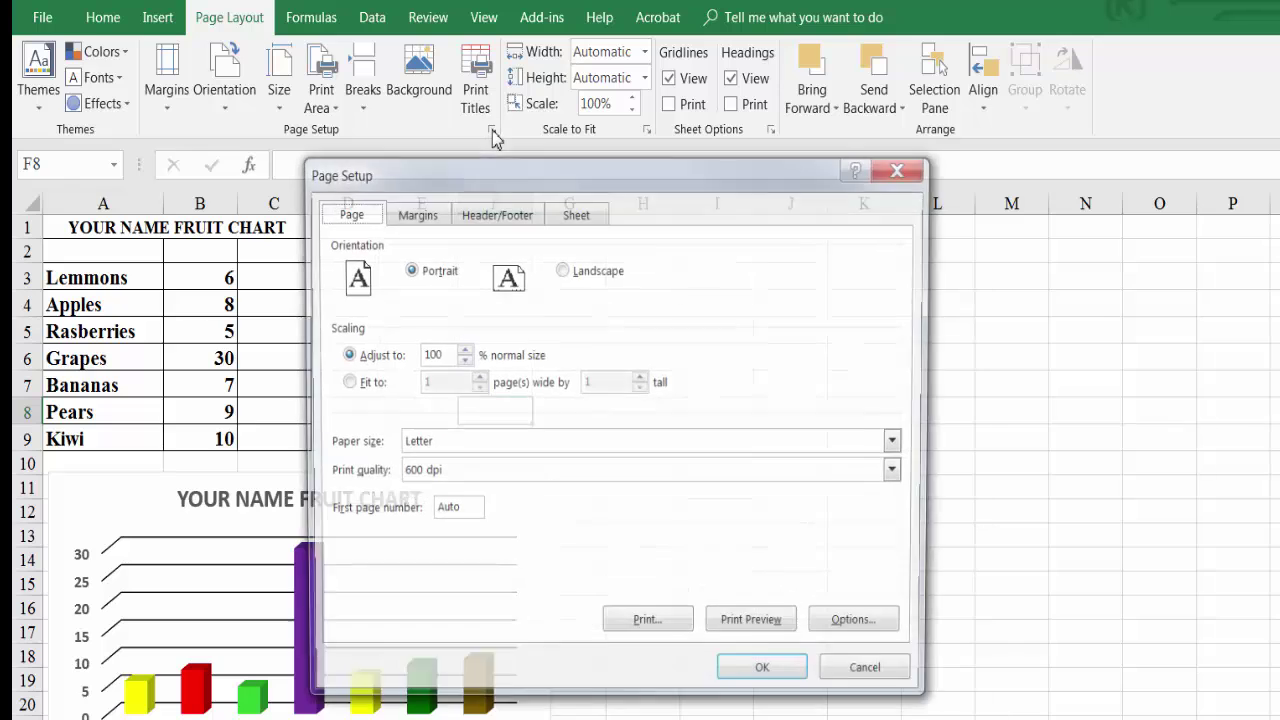
{"action": "left_click", "coordinate": [505, 217]}
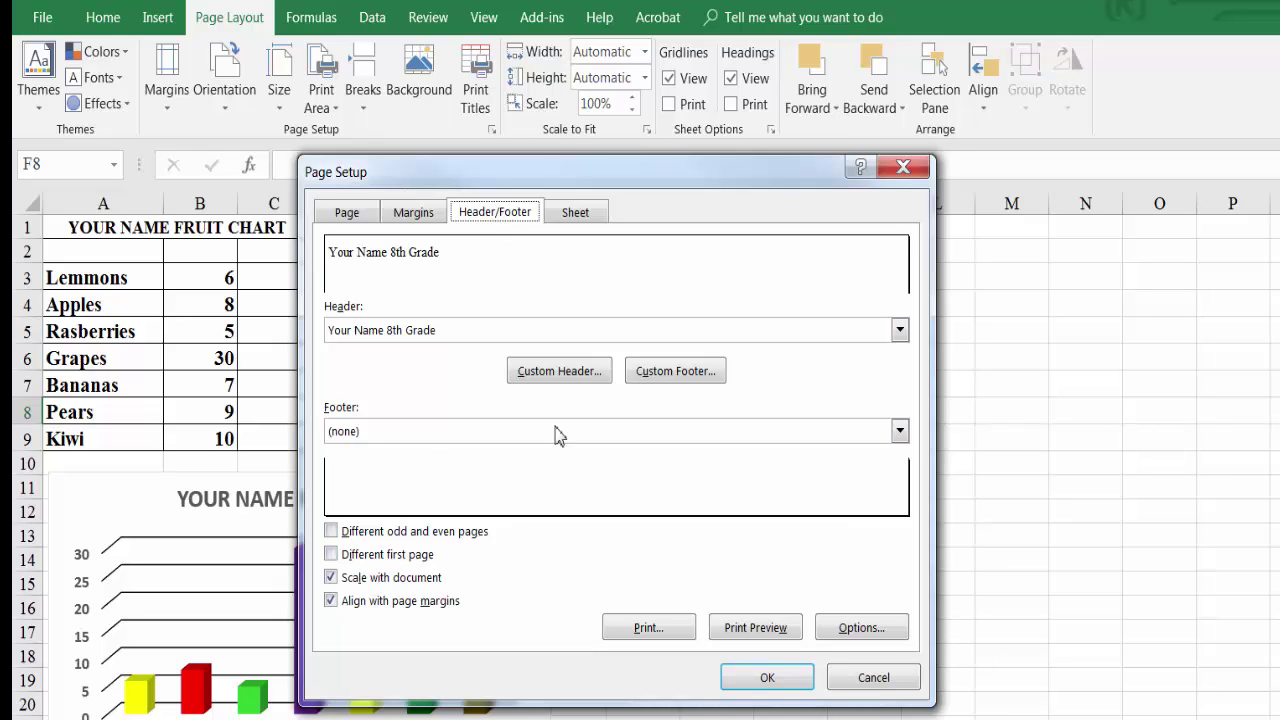
{"action": "left_click", "coordinate": [562, 372]}
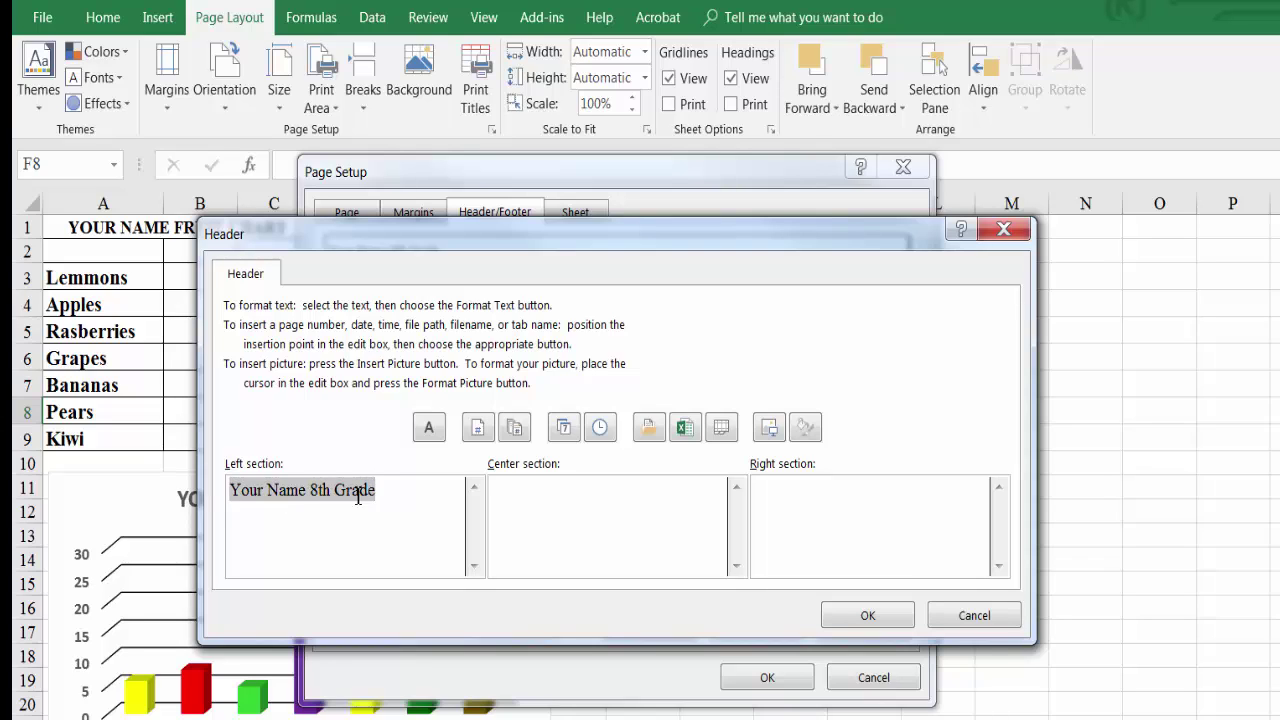
{"action": "left_click", "coordinate": [863, 618]}
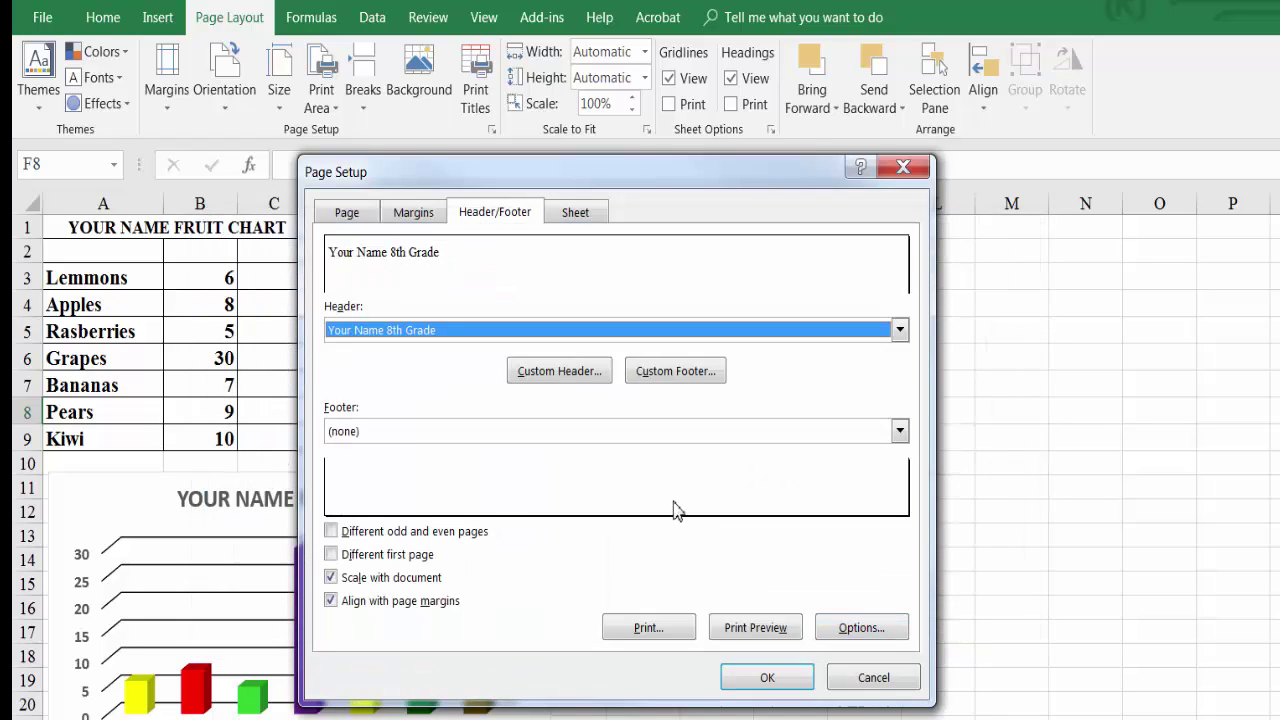
{"action": "left_click", "coordinate": [767, 677]}
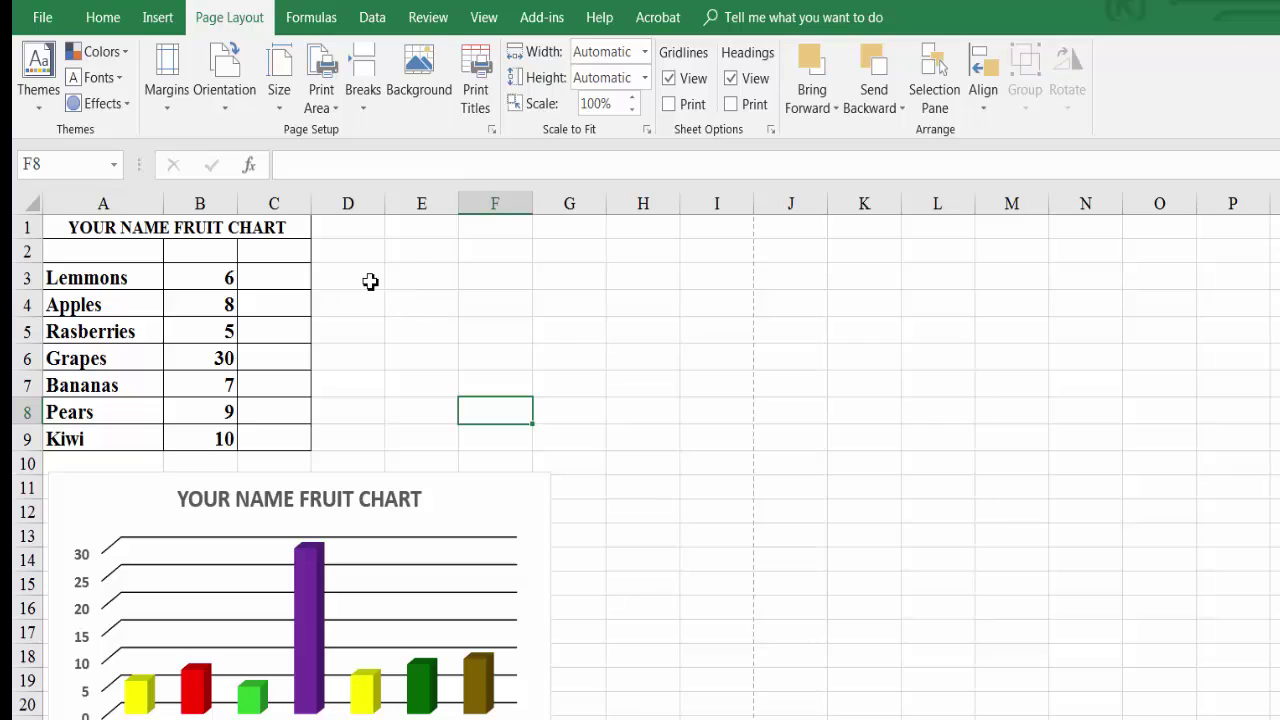